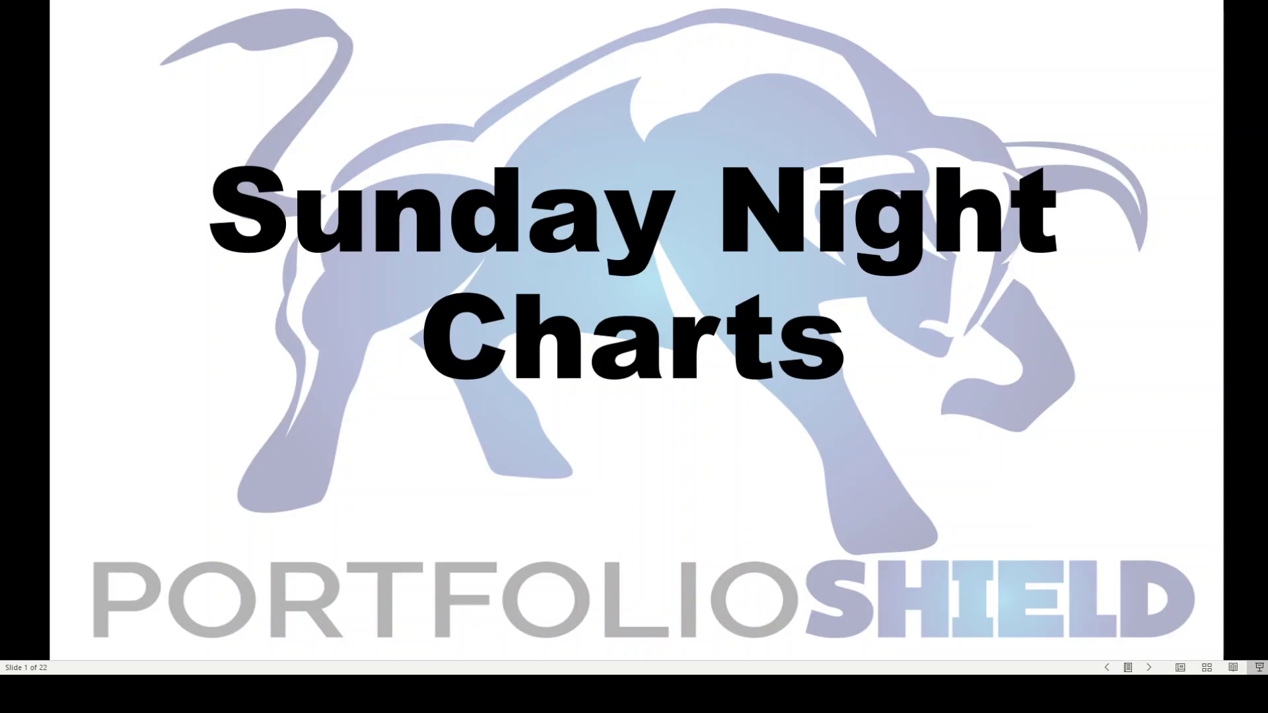
Advance the slide show from the Sunday Night Charts title through the trend, moving average, momentum and technical analysis slides to the S&P 500 slide.
key(Right)
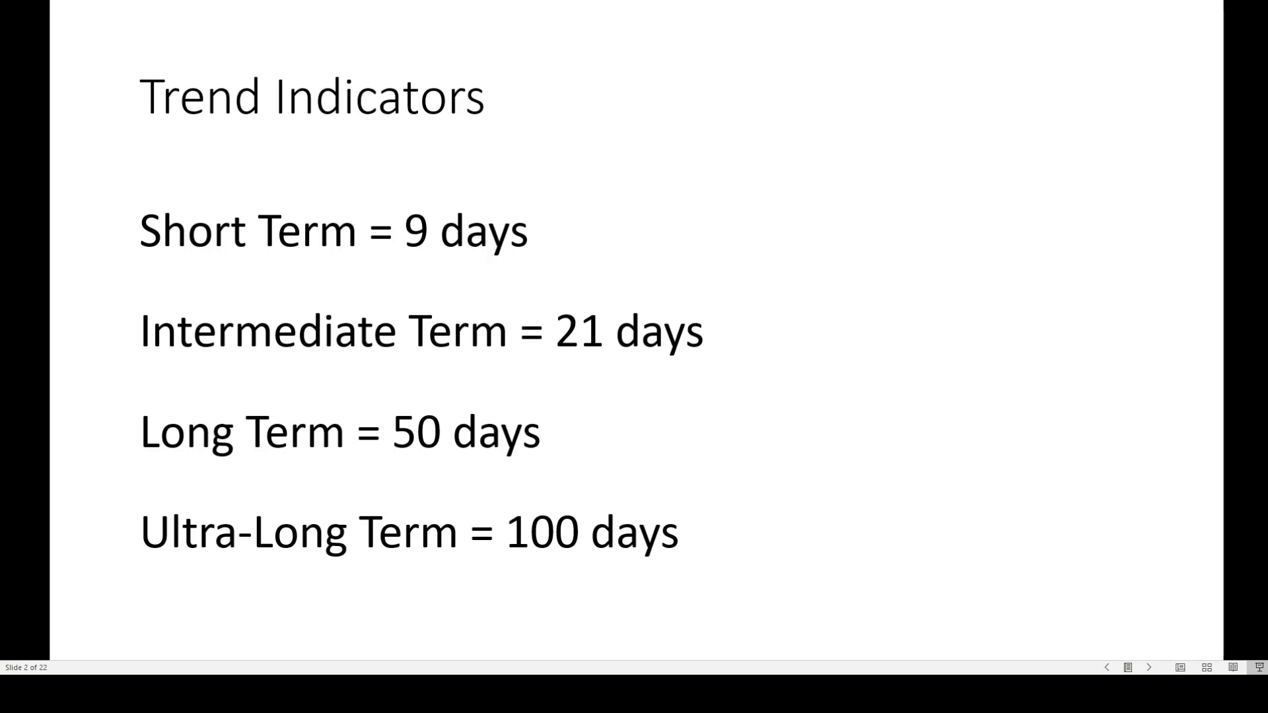
key(Right)
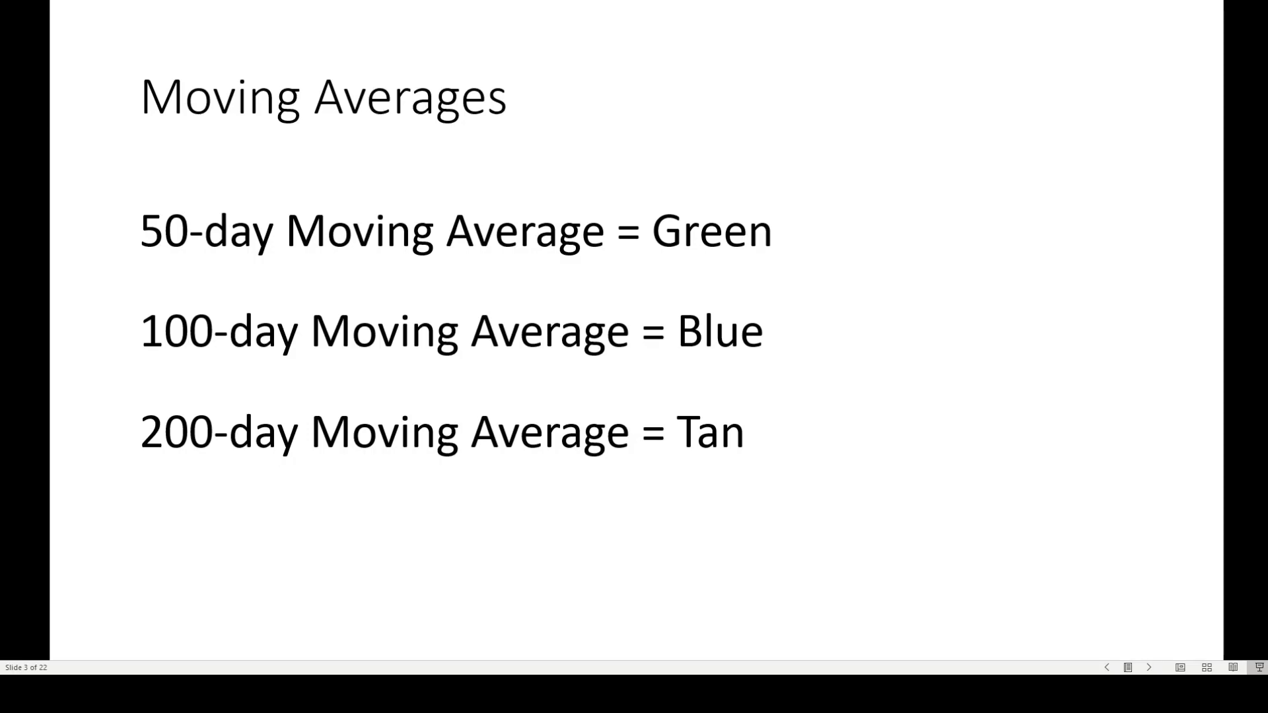
key(Right)
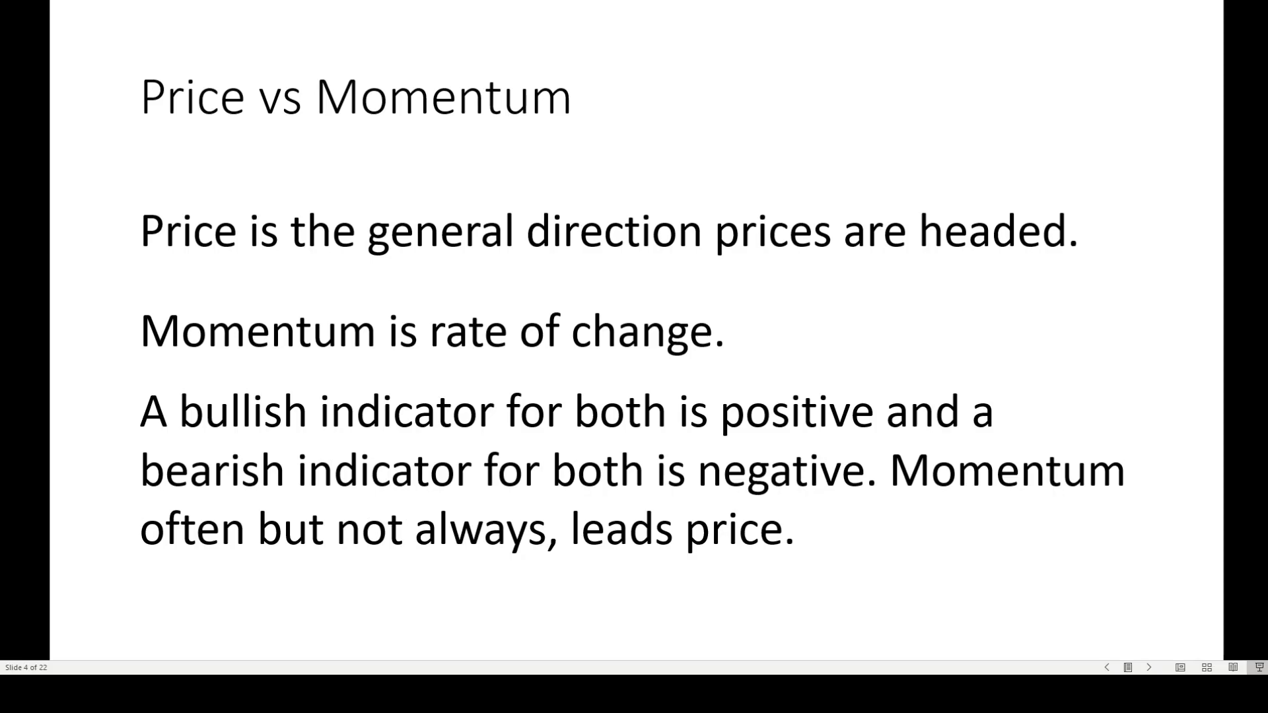
key(Right)
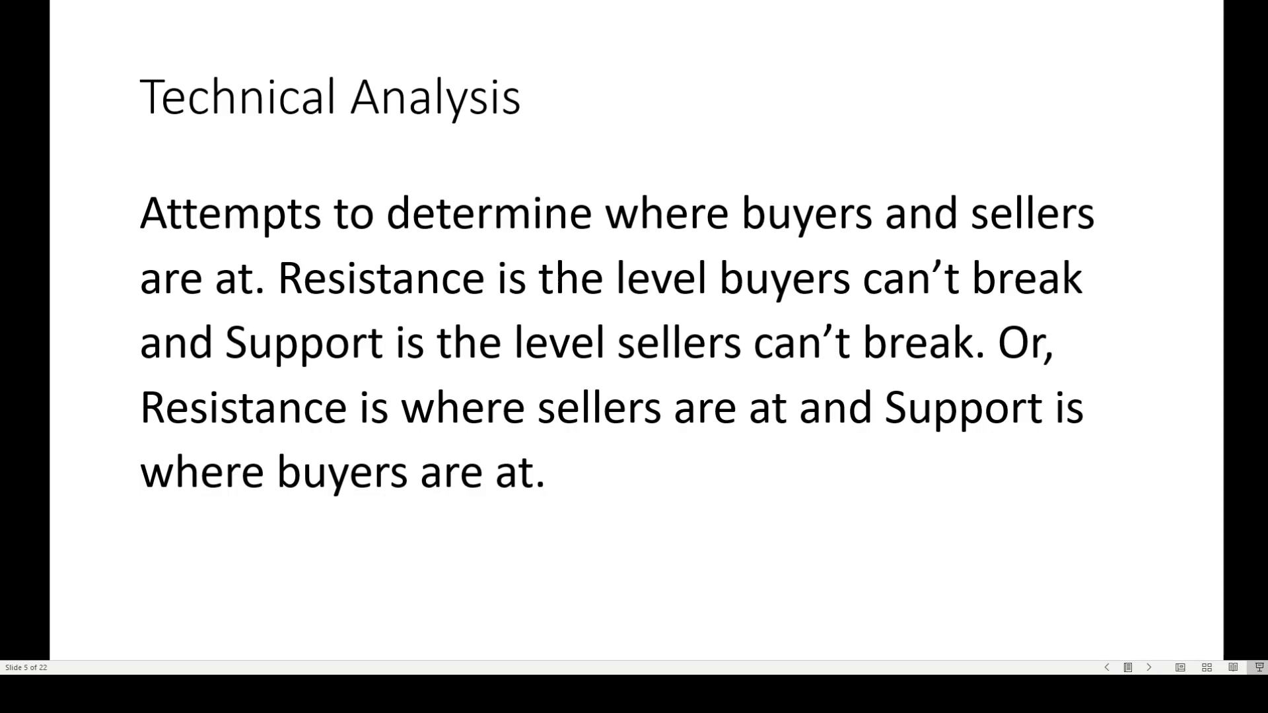
key(Right)
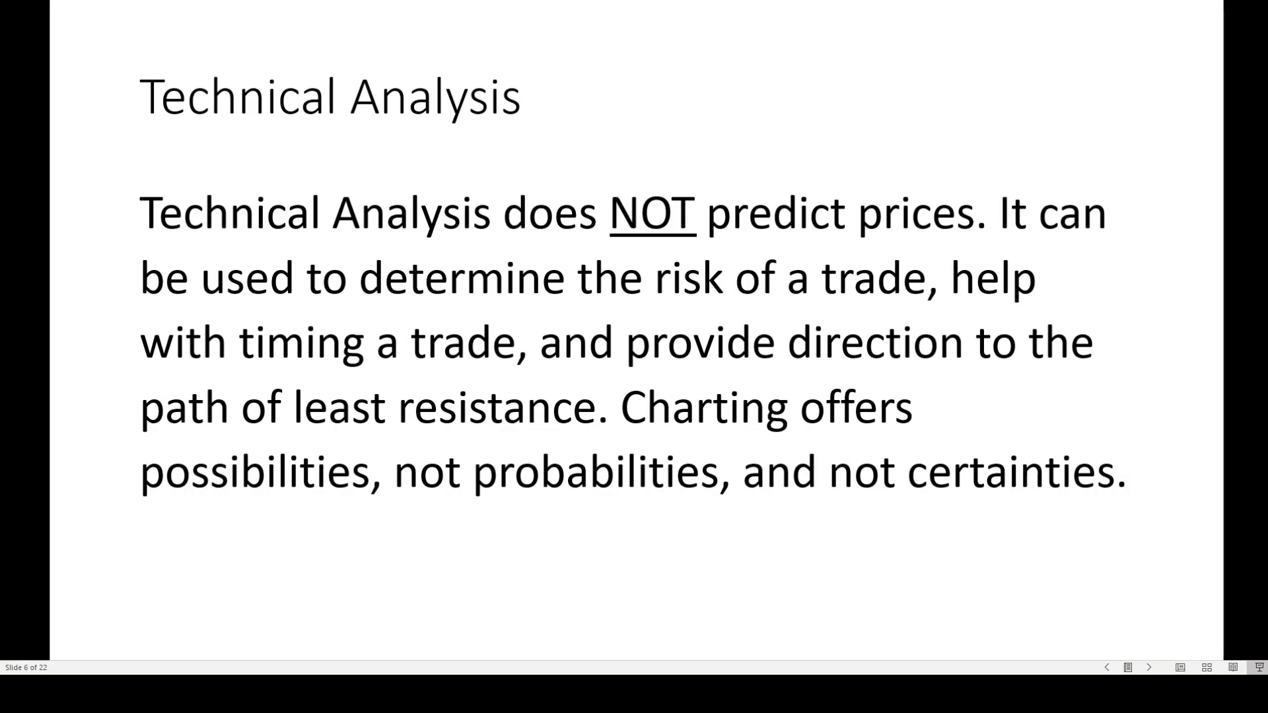
key(Right)
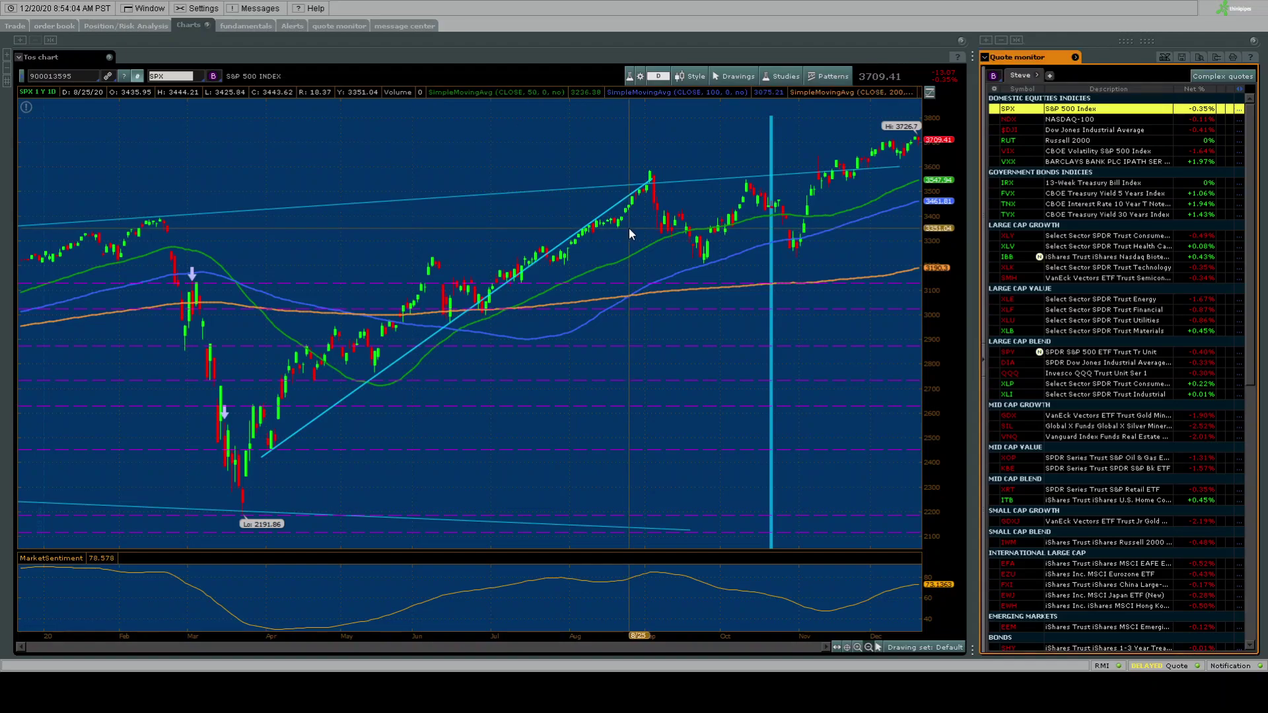
Widen the SPX daily chart to two years for a longer view and return it to the one-year range.
click(657, 78)
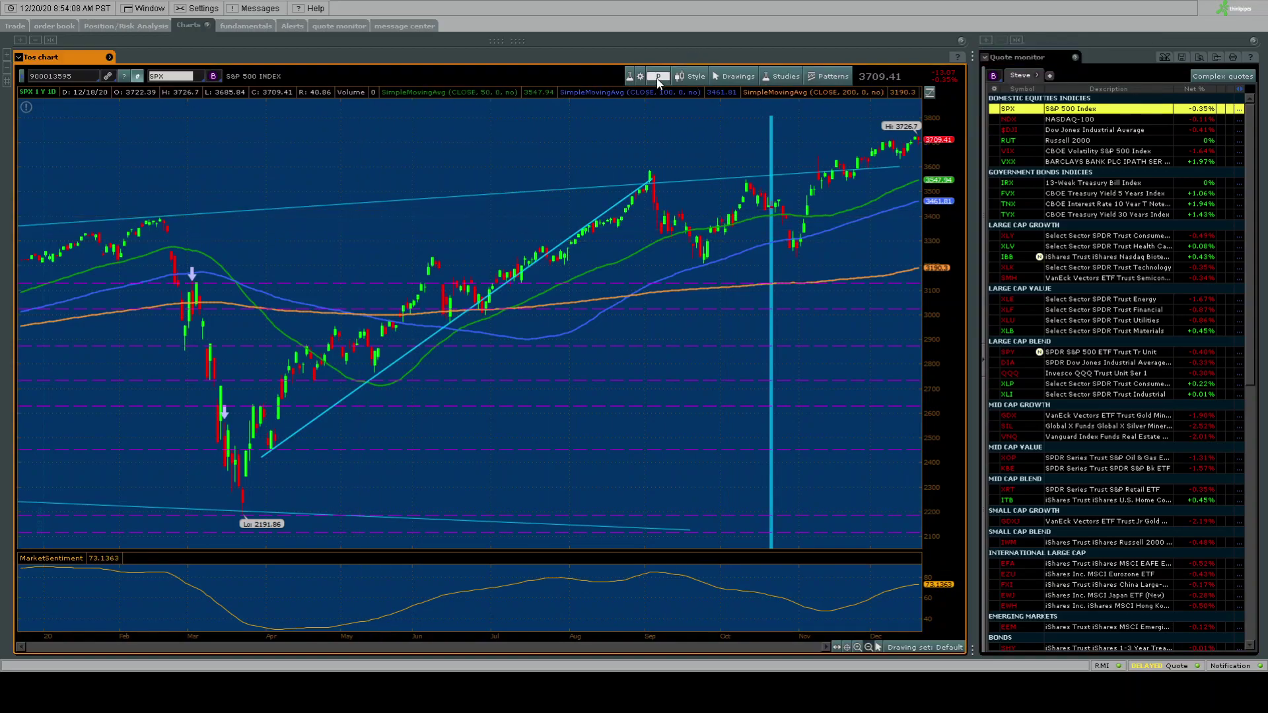
scroll(699, 209, down, 2)
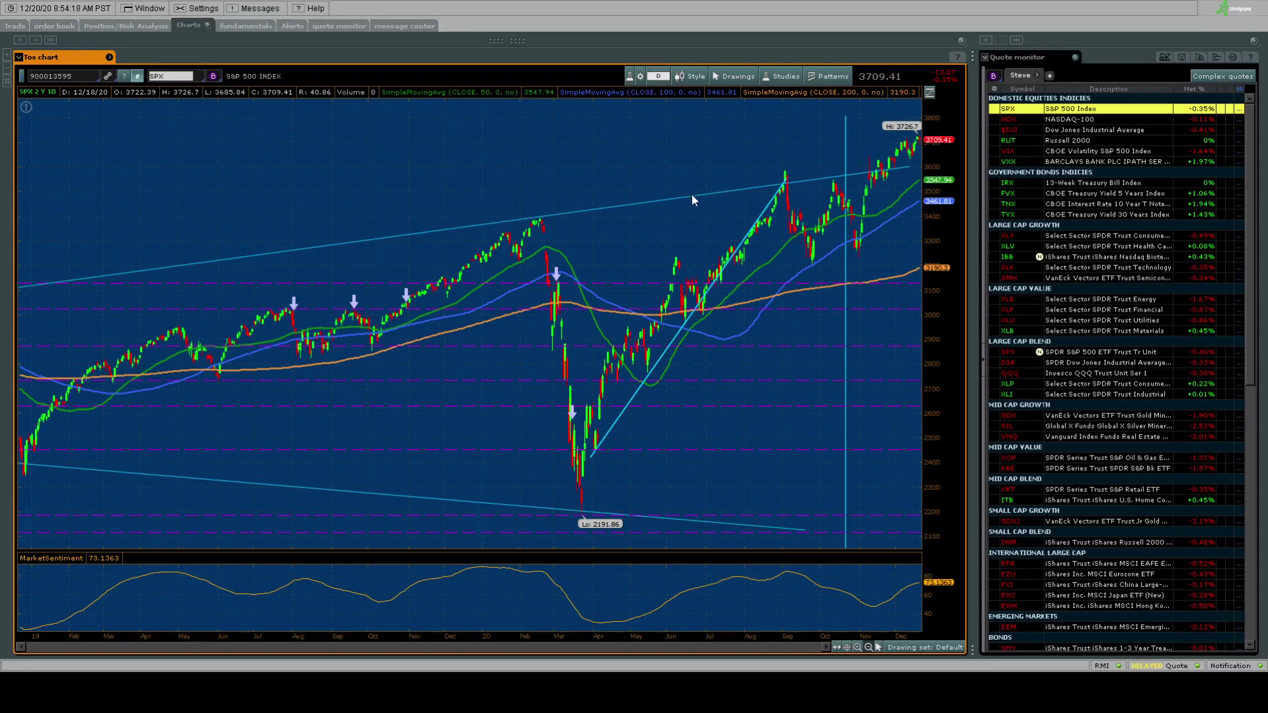
scroll(693, 201, up, 2)
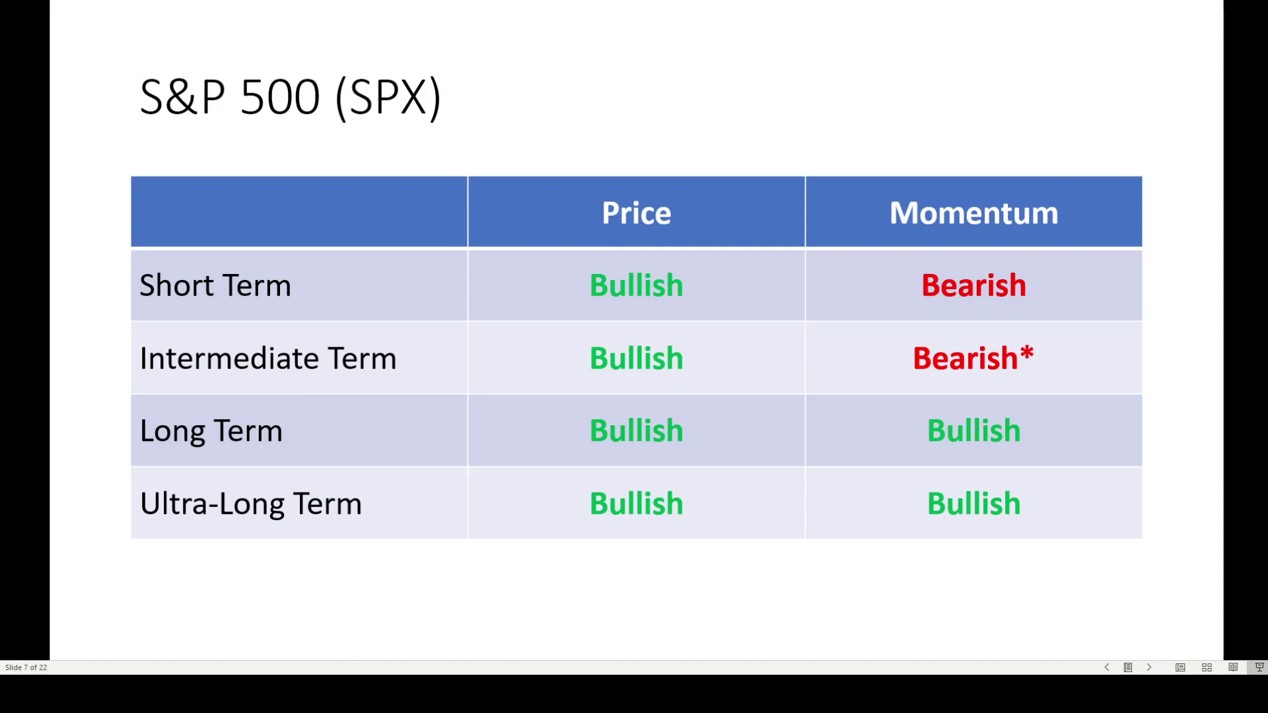
Advance to the Nasdaq-100 slide, and switch to thinkorswim to load the NDX chart.
key(Right)
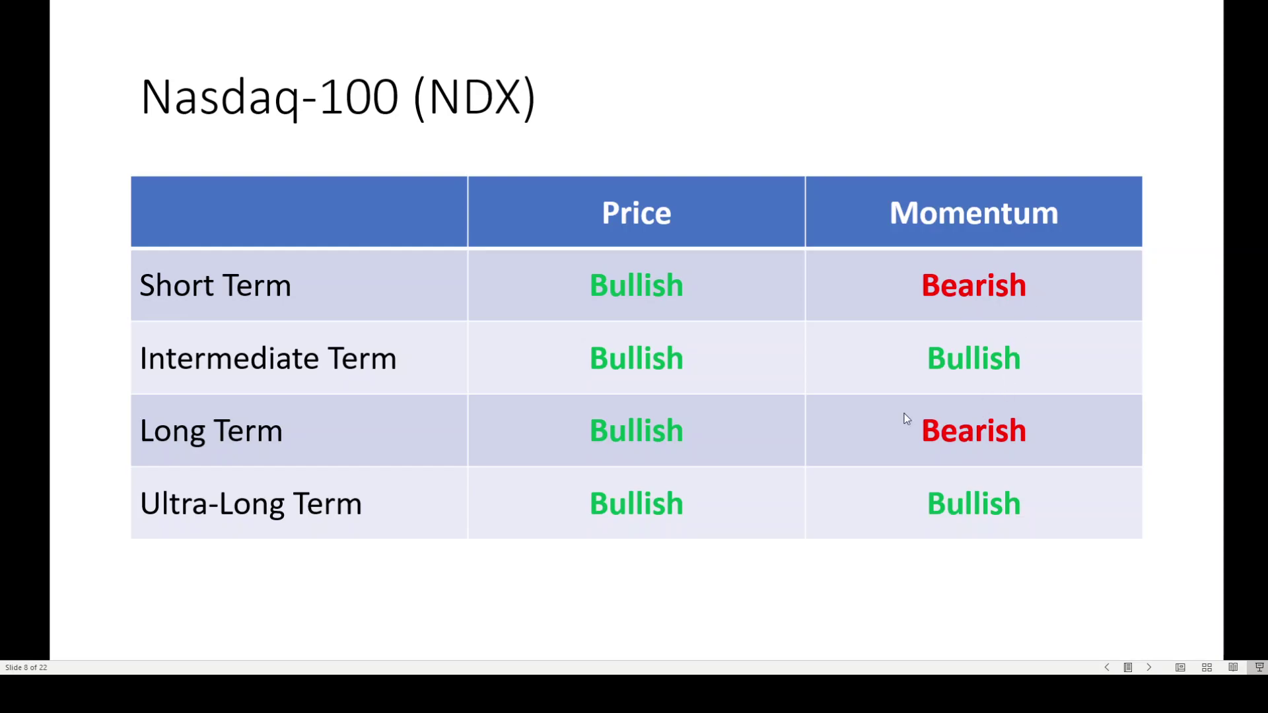
key(alt+Tab)
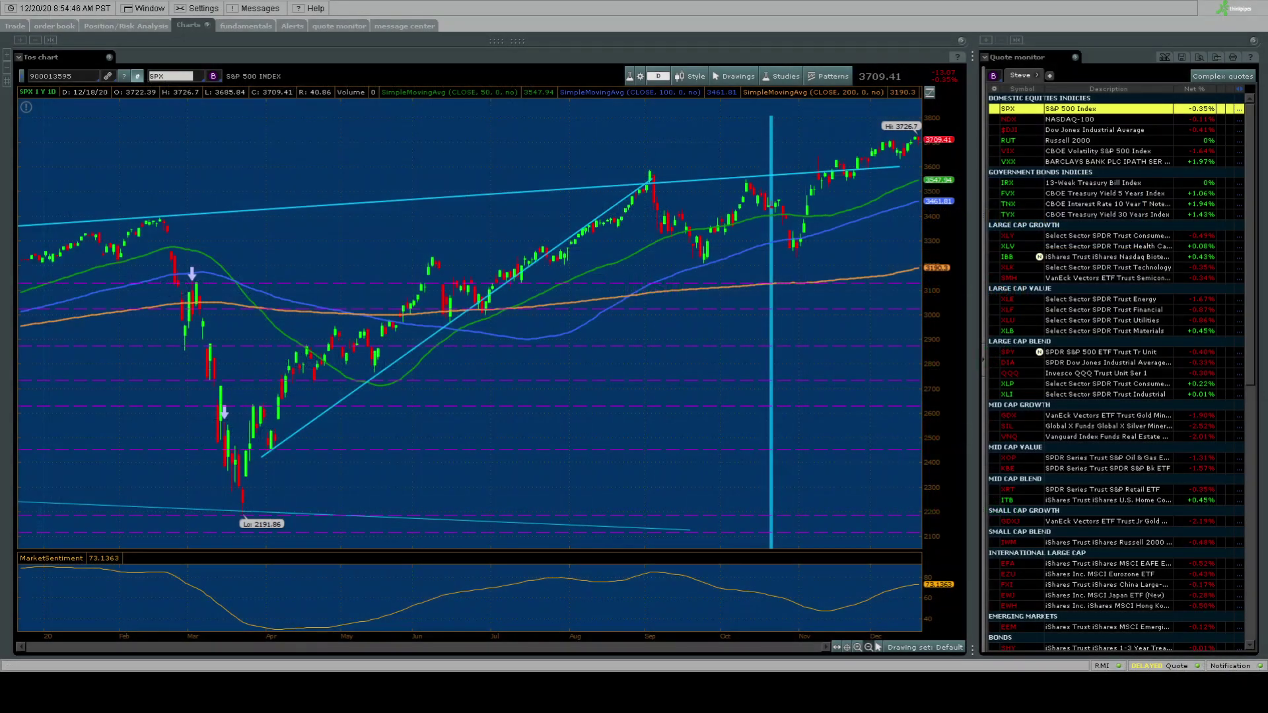
click(1089, 121)
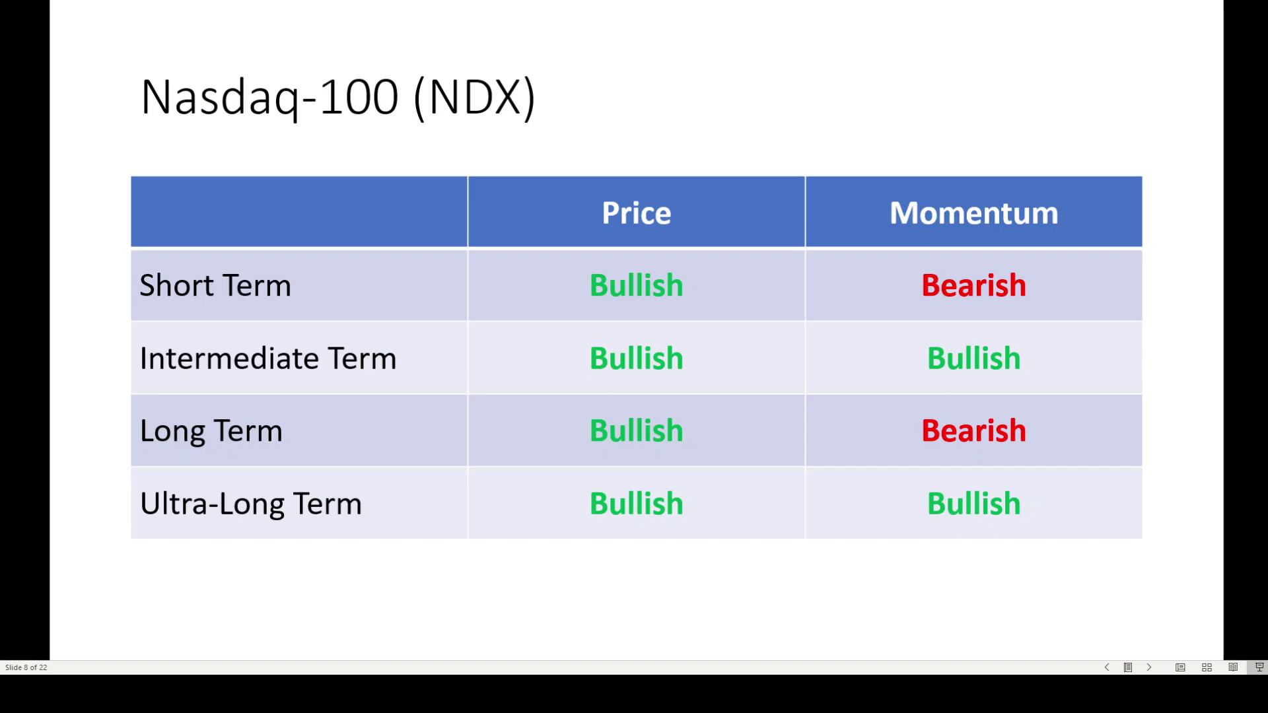
Advance to the Russell 2000 slide, and switch to thinkorswim to examine the RUT chart.
key(Right)
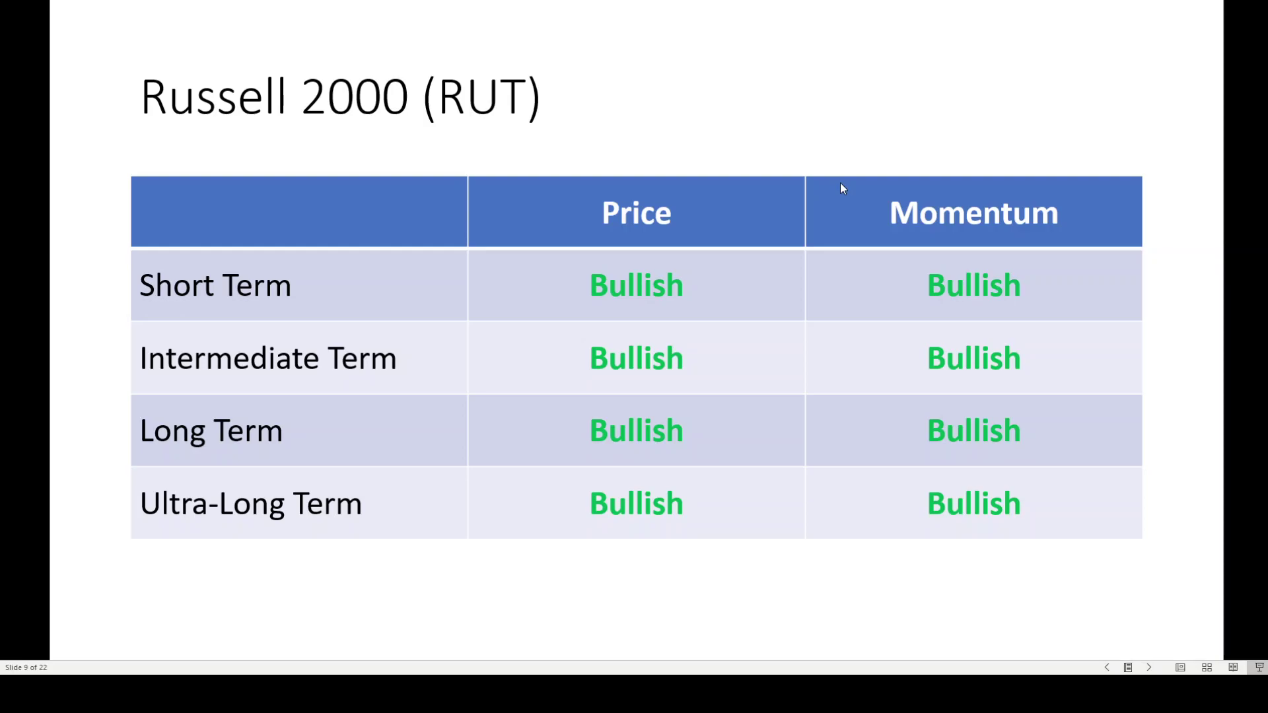
key(alt+Tab)
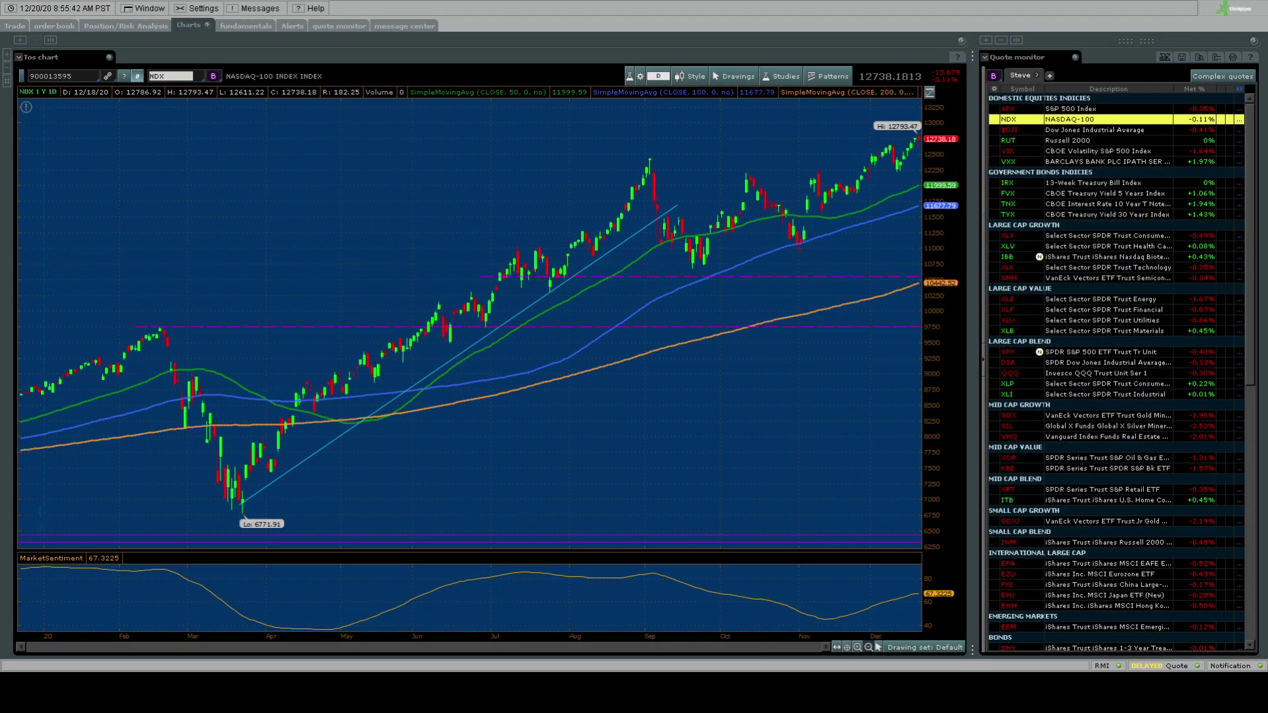
click(1070, 142)
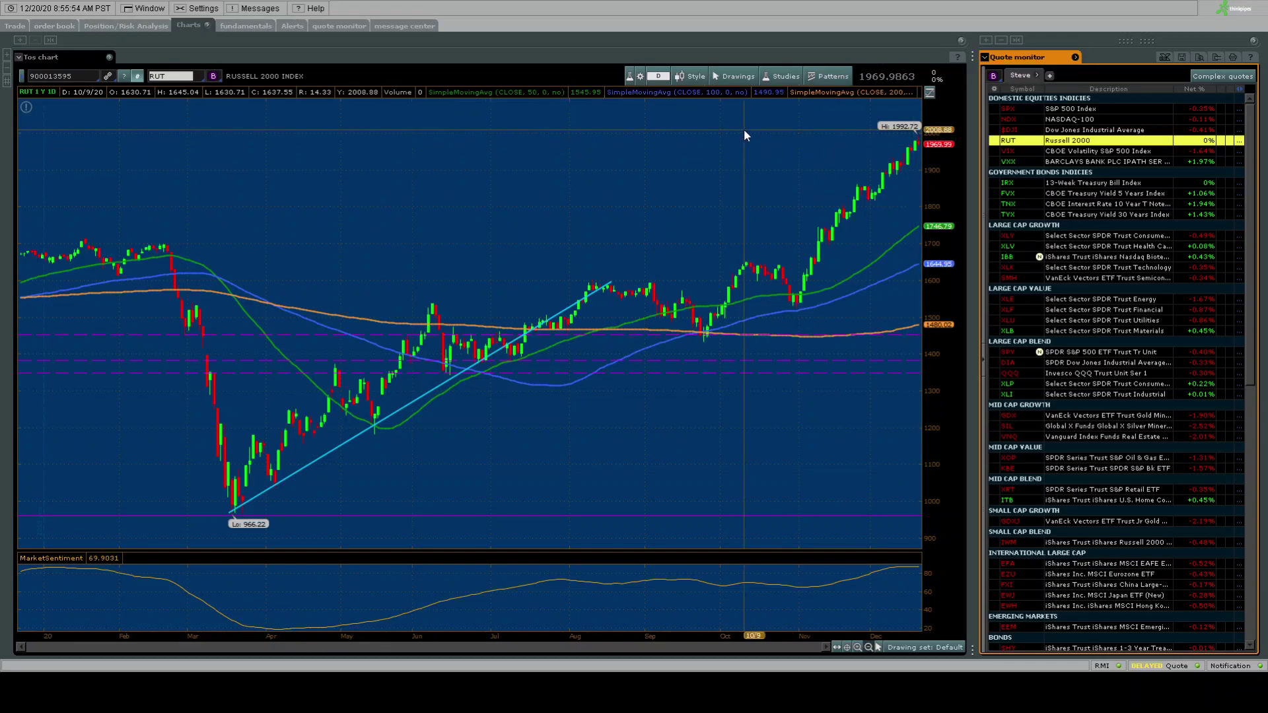
click(683, 140)
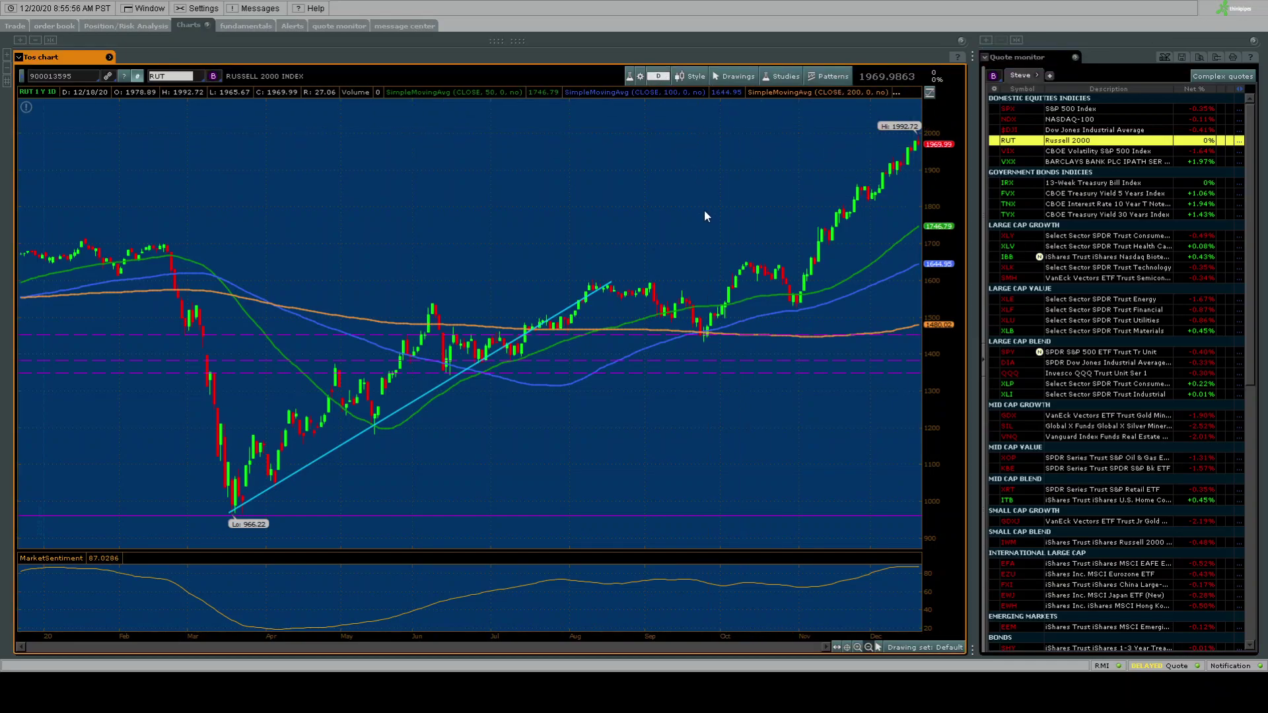
scroll(705, 219, down, 10)
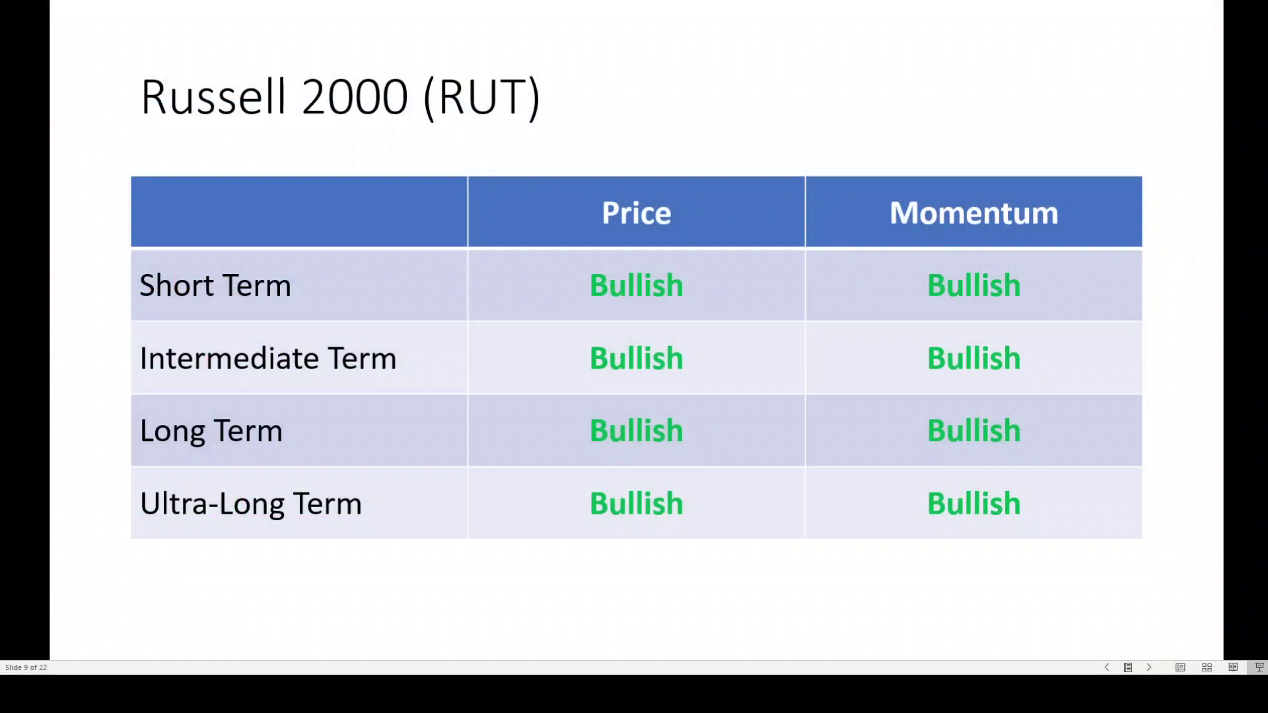
Advance past the Russell 2000 slide, and load the XLE chart to examine its December highs against the horizontal resistance line.
key(Right)
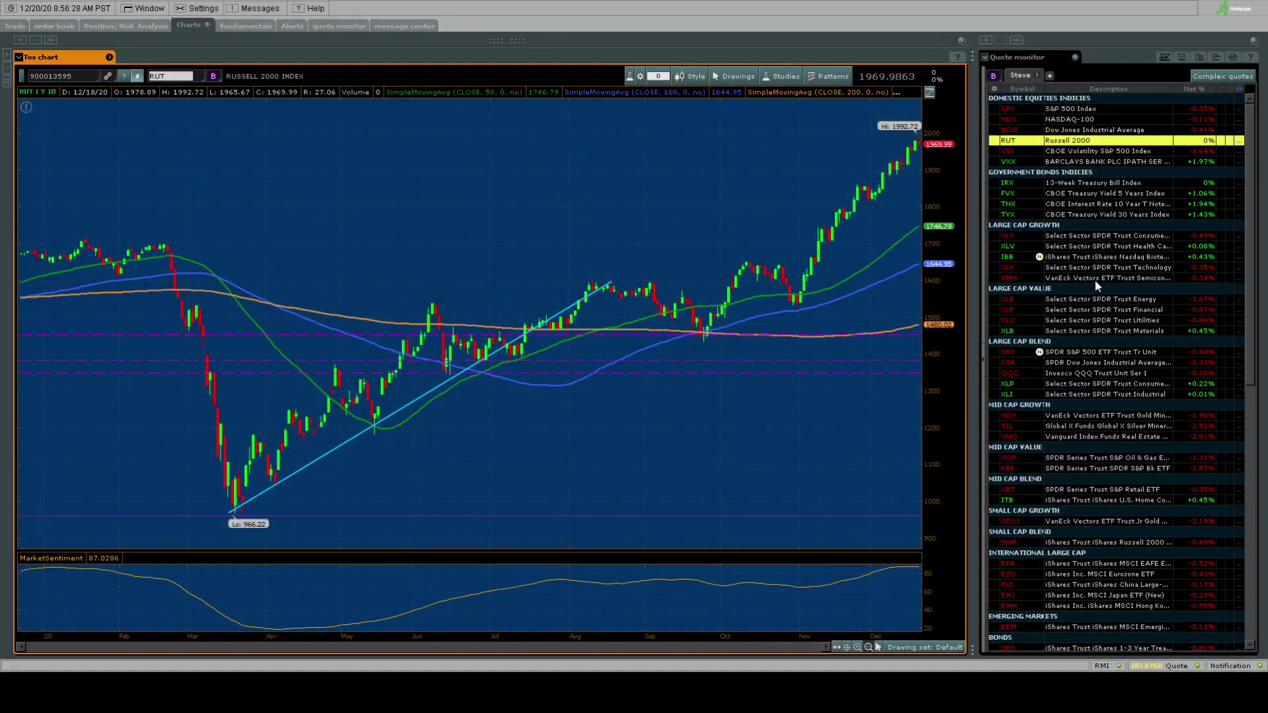
click(1078, 300)
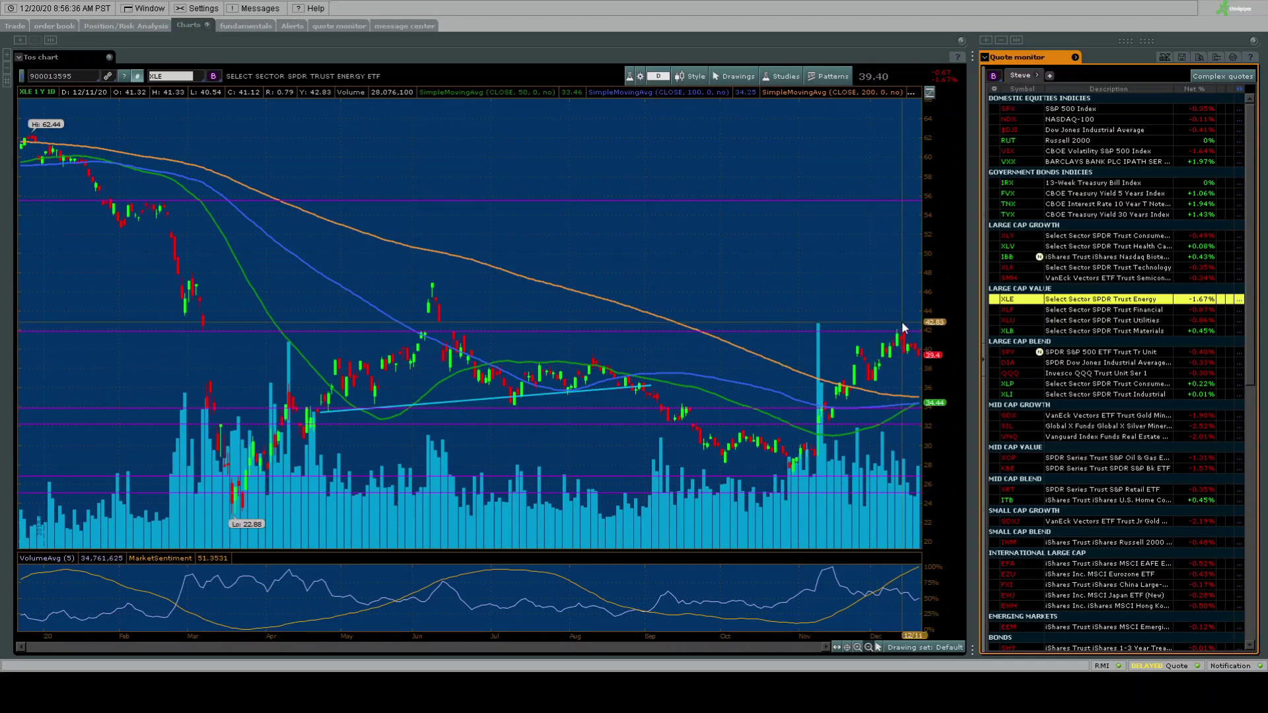
drag(905, 338, 898, 338)
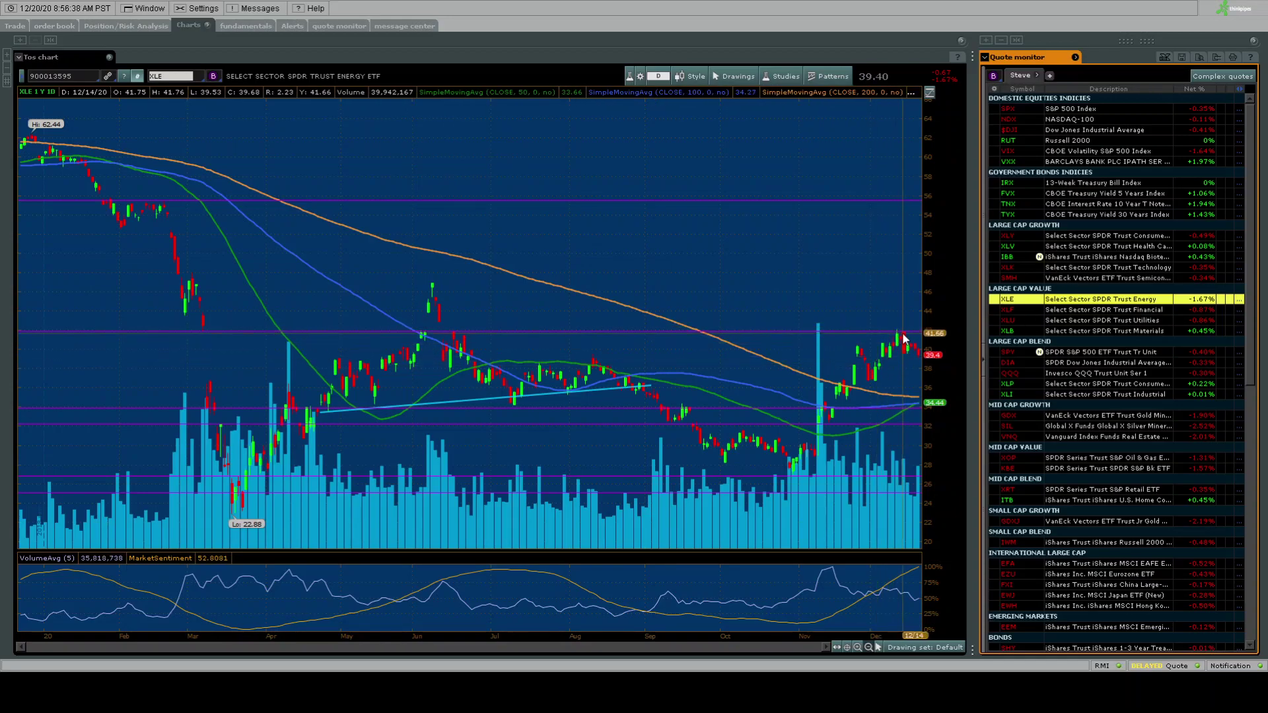
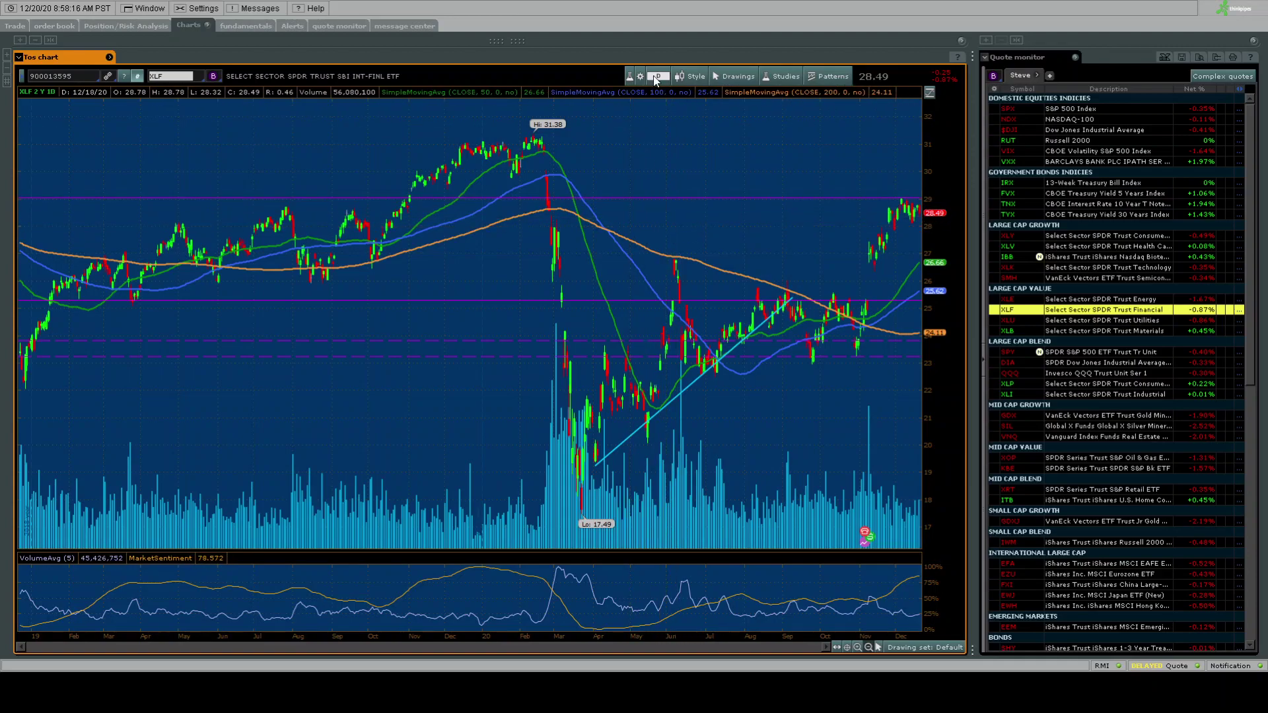
Narrow the XLF daily chart to six months, and load the XLU chart to accompany the Utilities slide.
scroll(704, 190, up, 3)
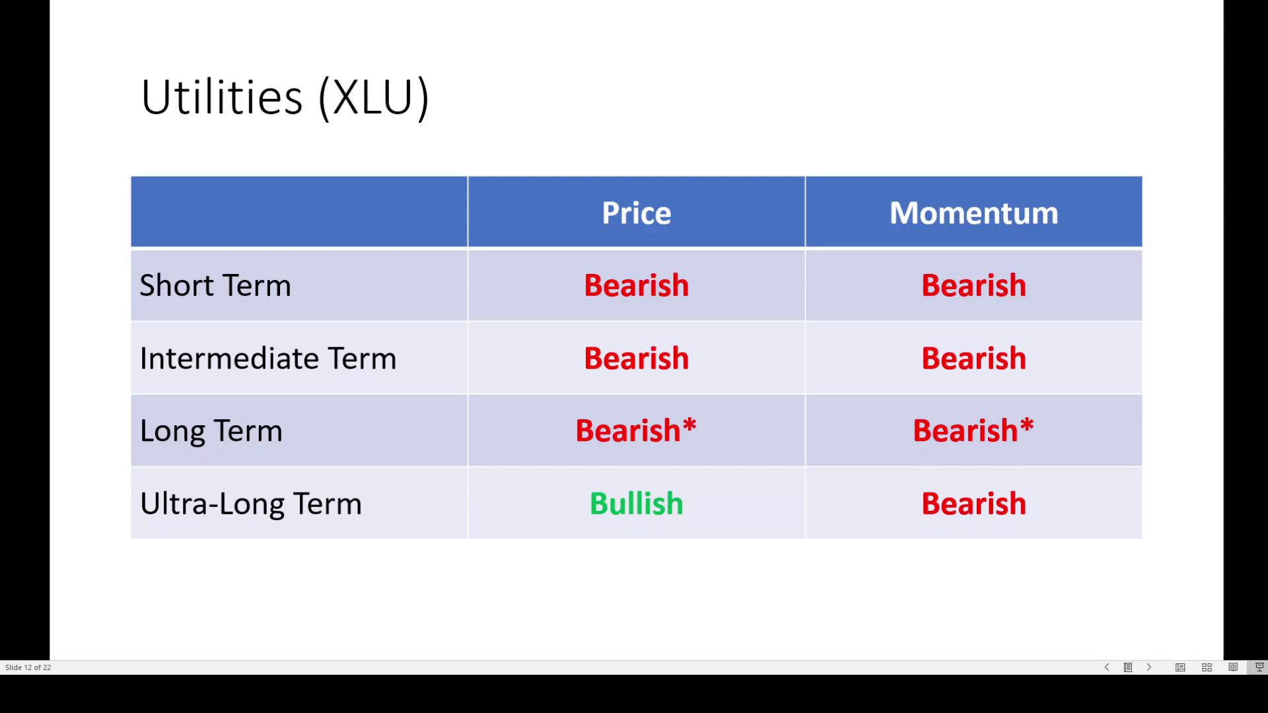
key(alt+Tab)
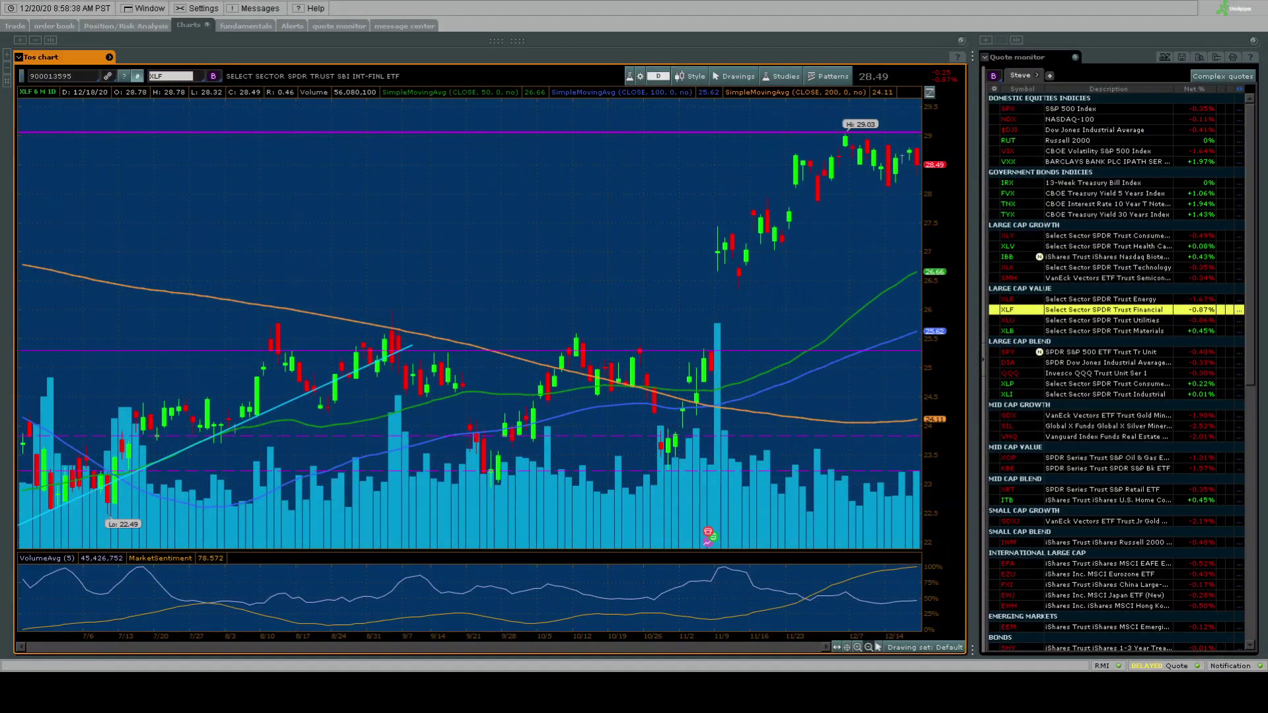
click(1066, 321)
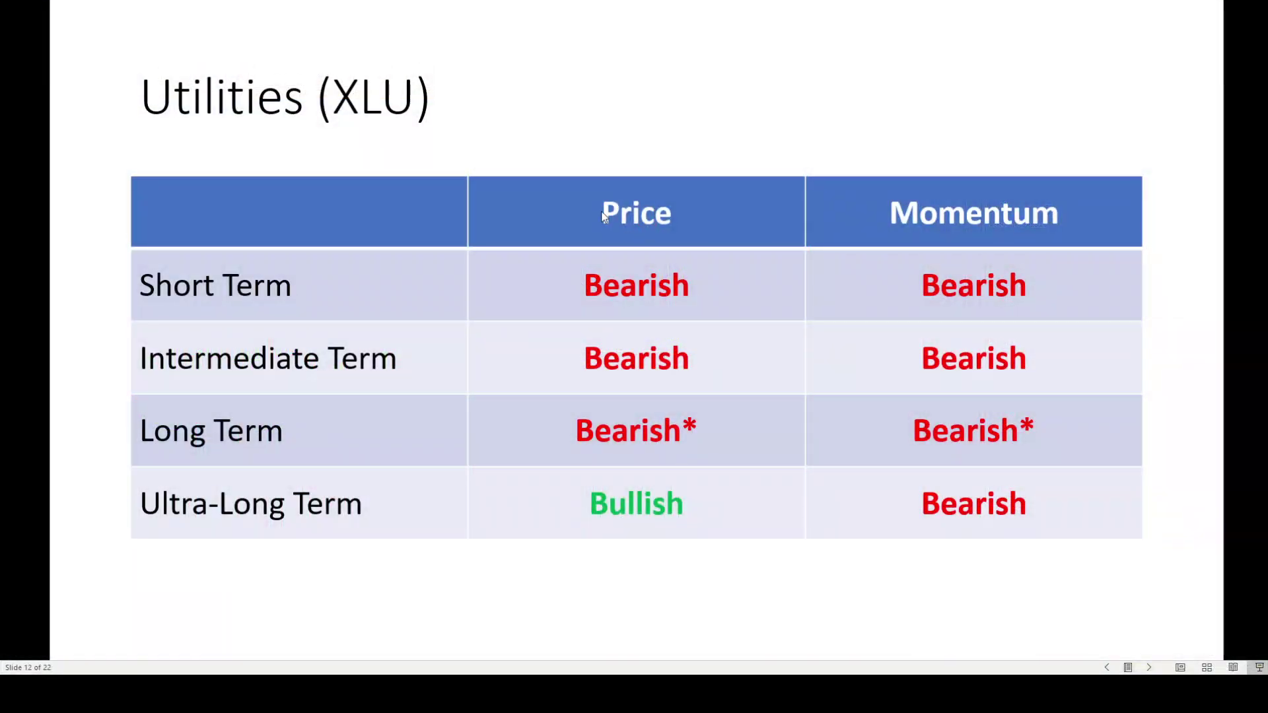
Advance the slide show from Utilities through Industrials (XLI) to Large Gold Miners (GDX).
click(602, 217)
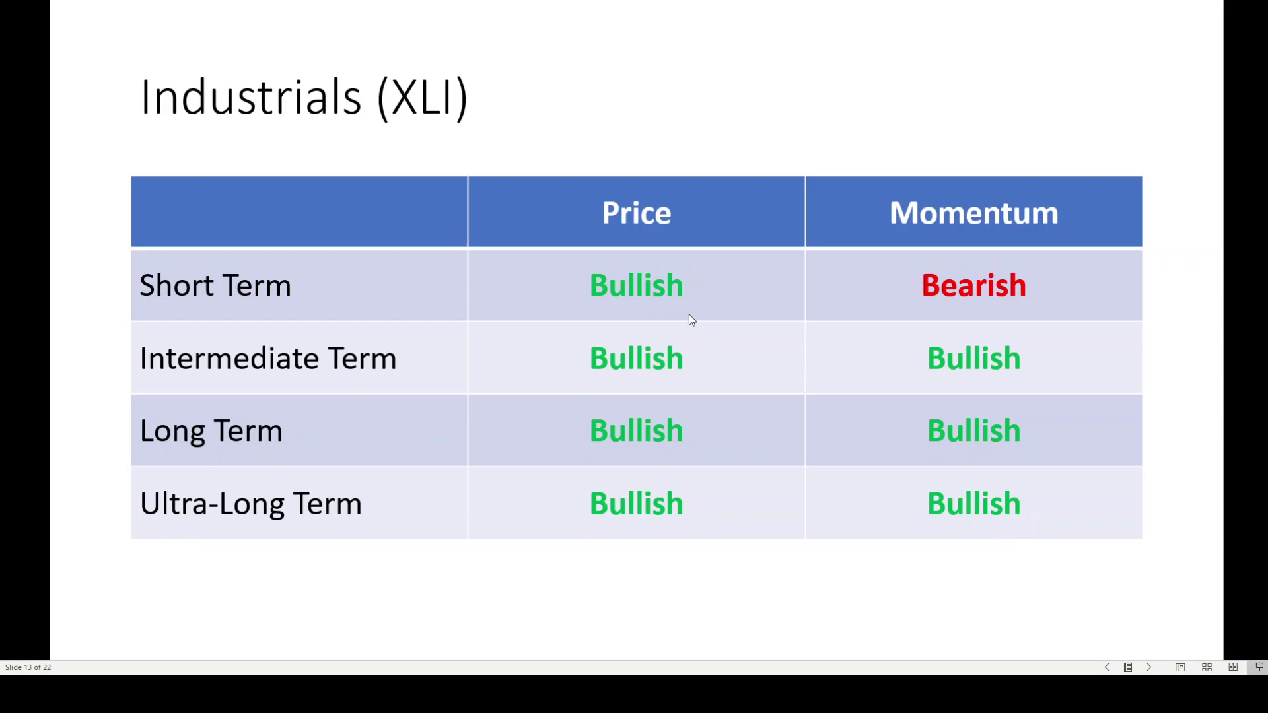
click(745, 247)
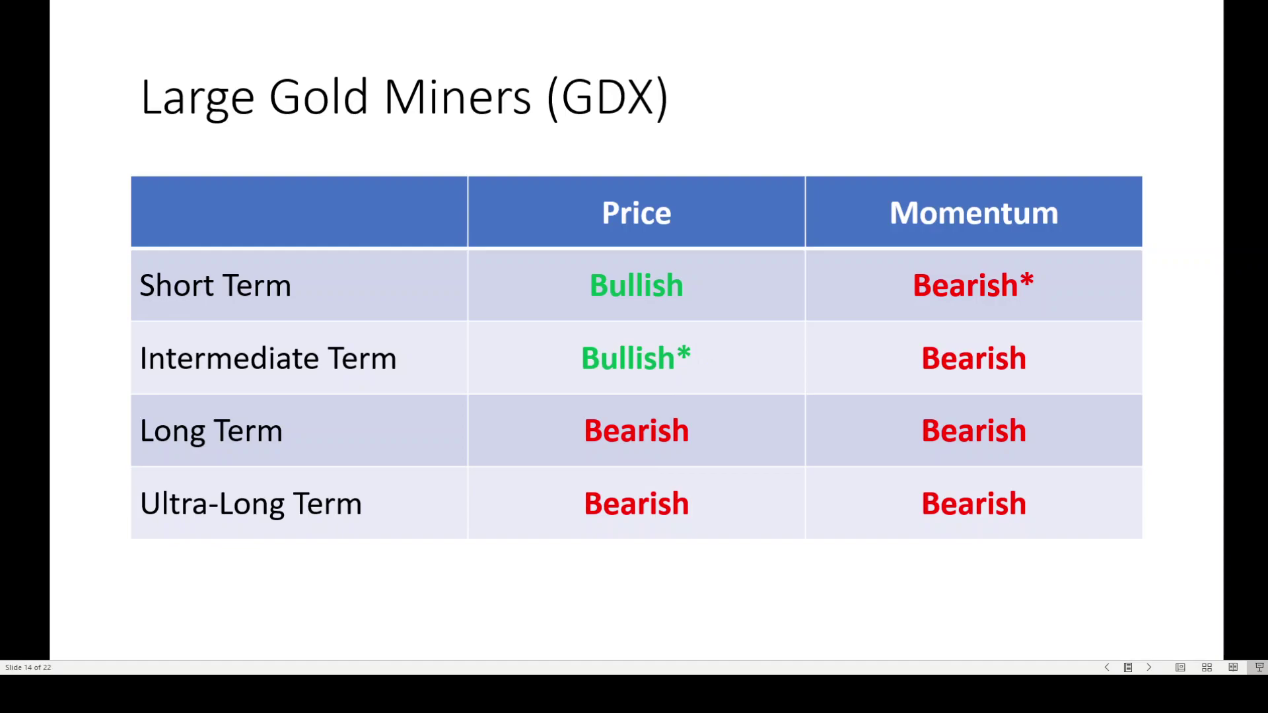
Switch to thinkorswim and extend the descending channel on the GDX chart to the most recent candle.
key(alt+Tab)
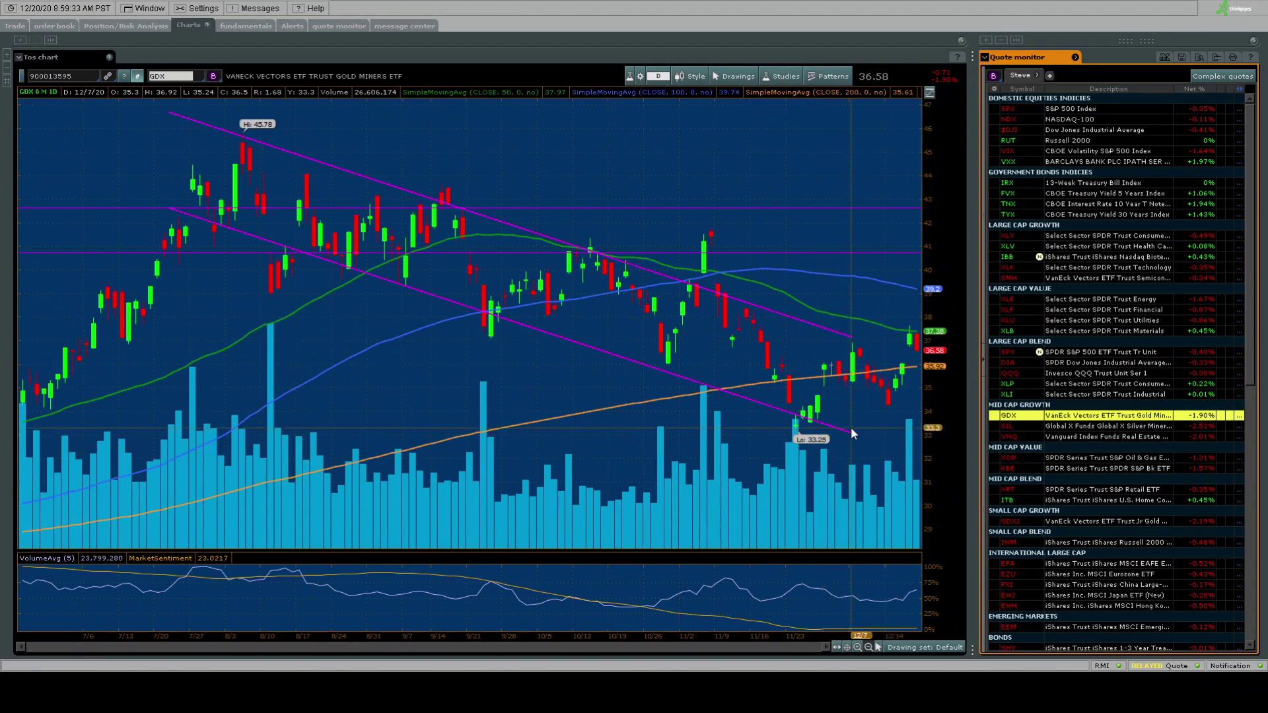
drag(850, 336, 918, 357)
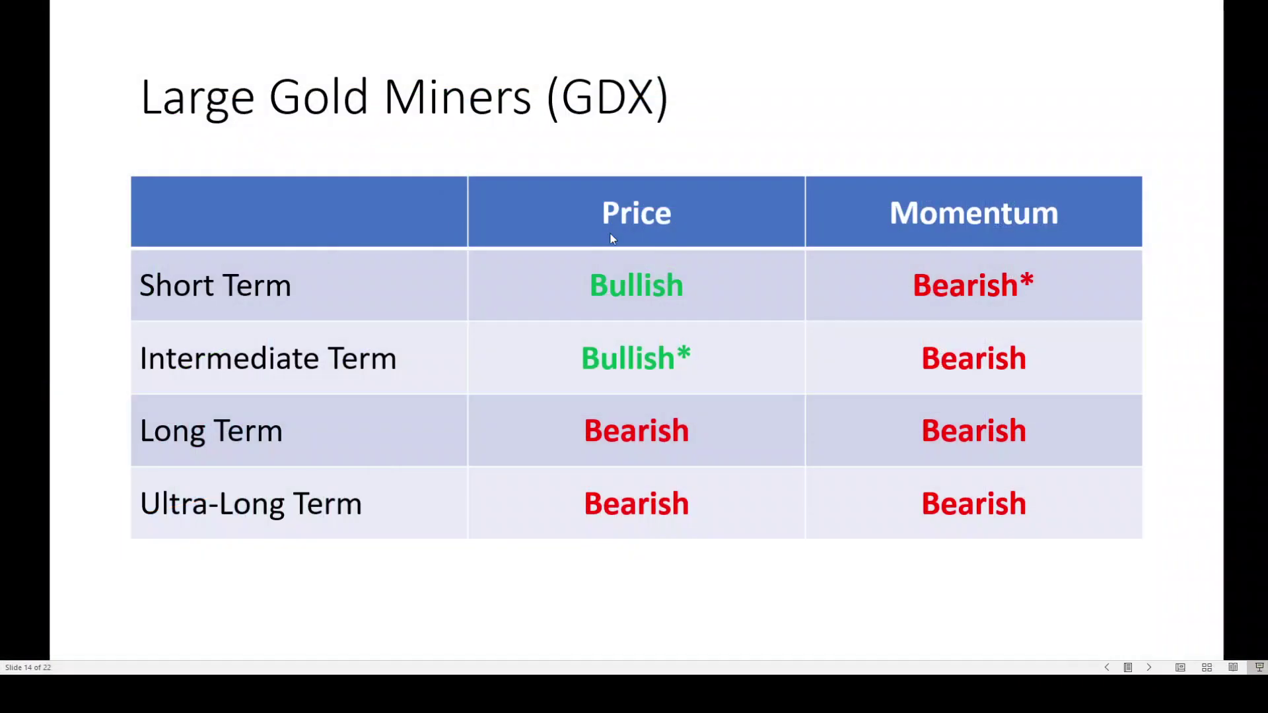
Advance past the gold miners slide, load the EEM chart, and check its full history on weekly candles before returning to daily.
click(611, 239)
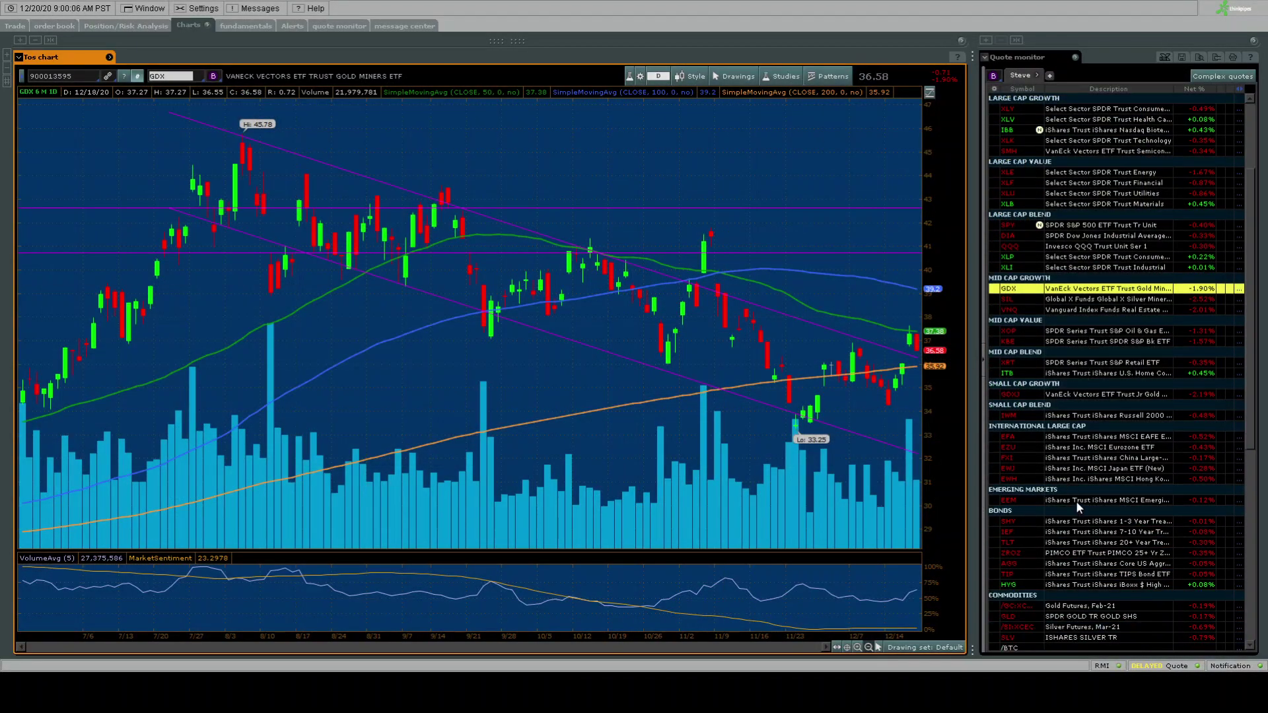
click(1075, 501)
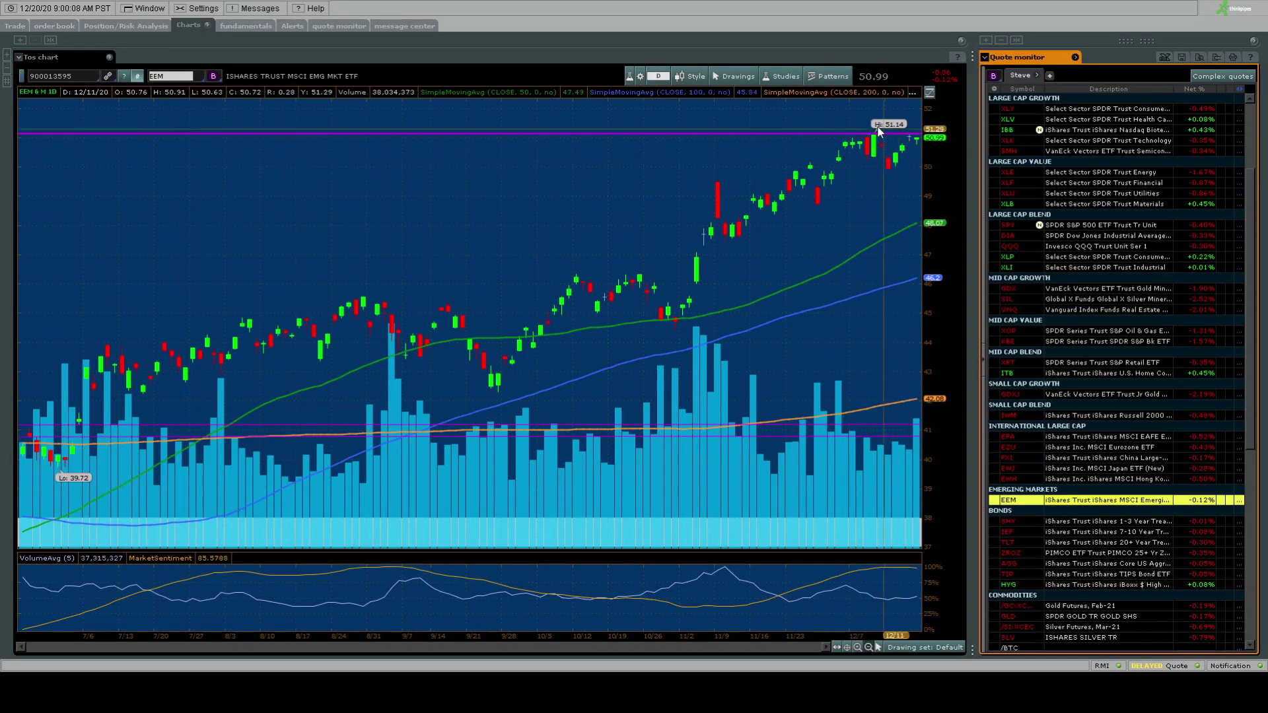
click(657, 78)
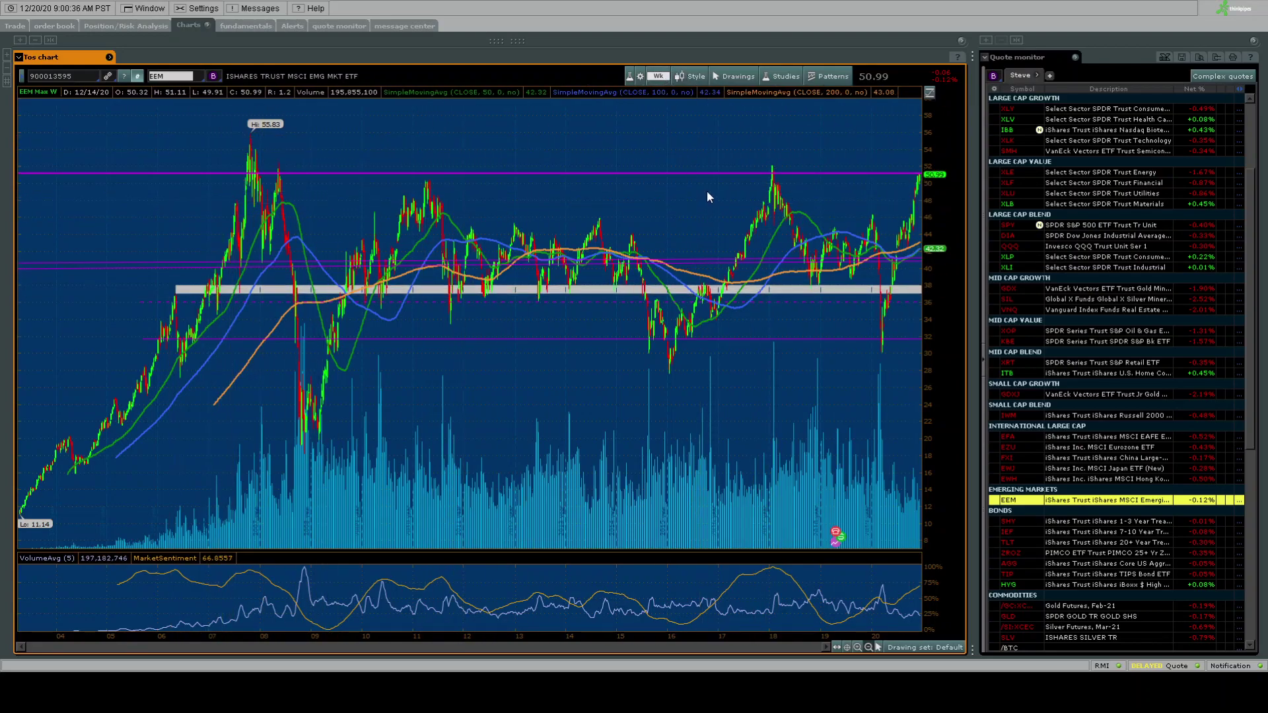
key(d)
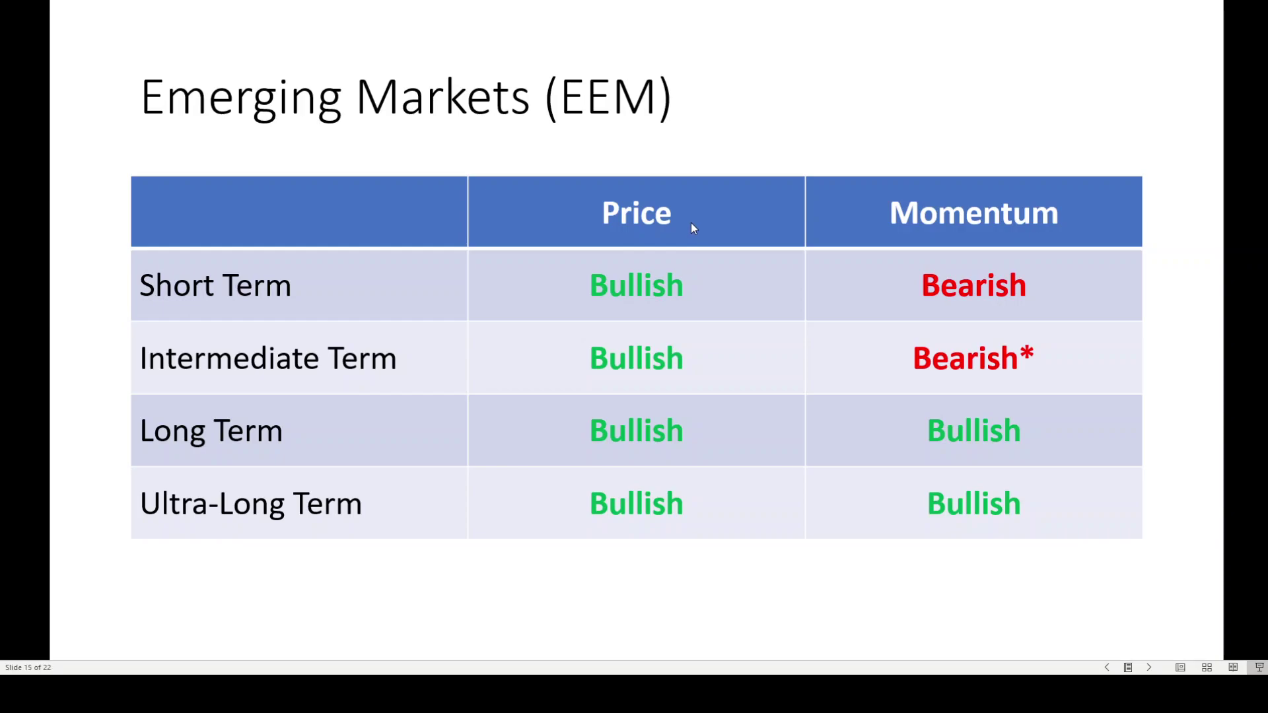
Advance past the Emerging Markets slide, and load the TLT chart from the Bonds group of the watchlist.
click(691, 225)
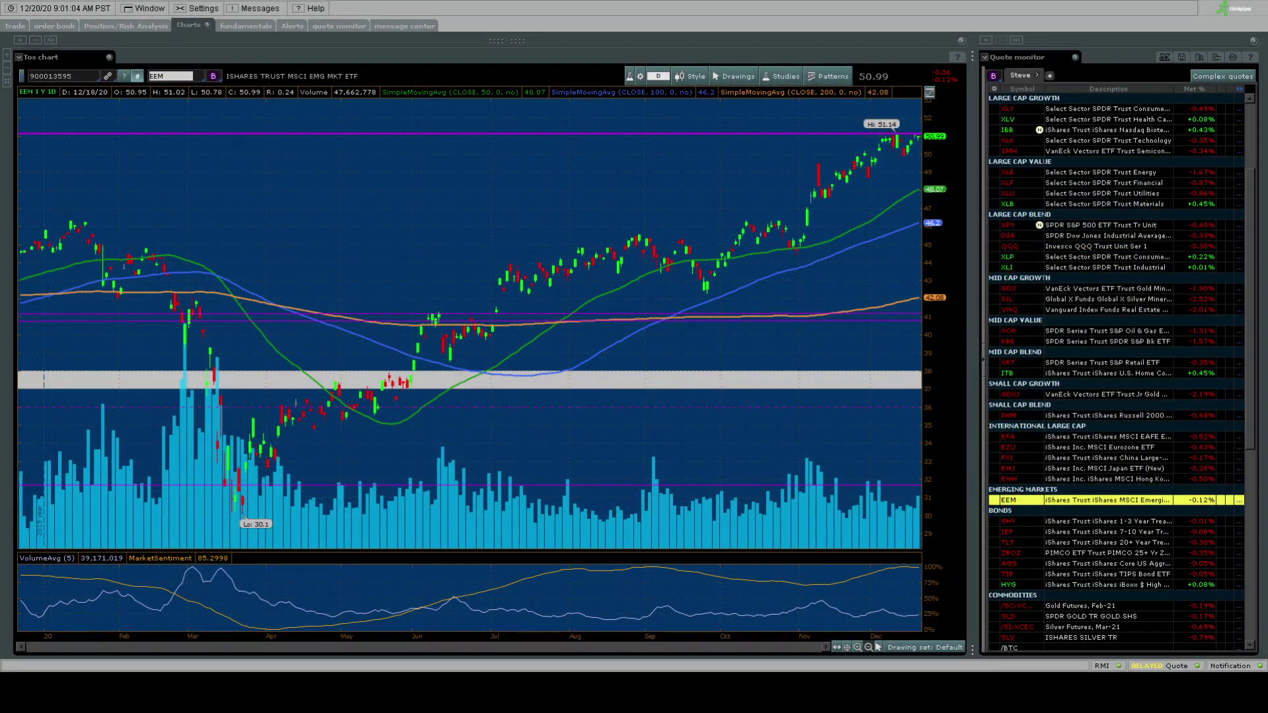
scroll(1047, 395, down, 1)
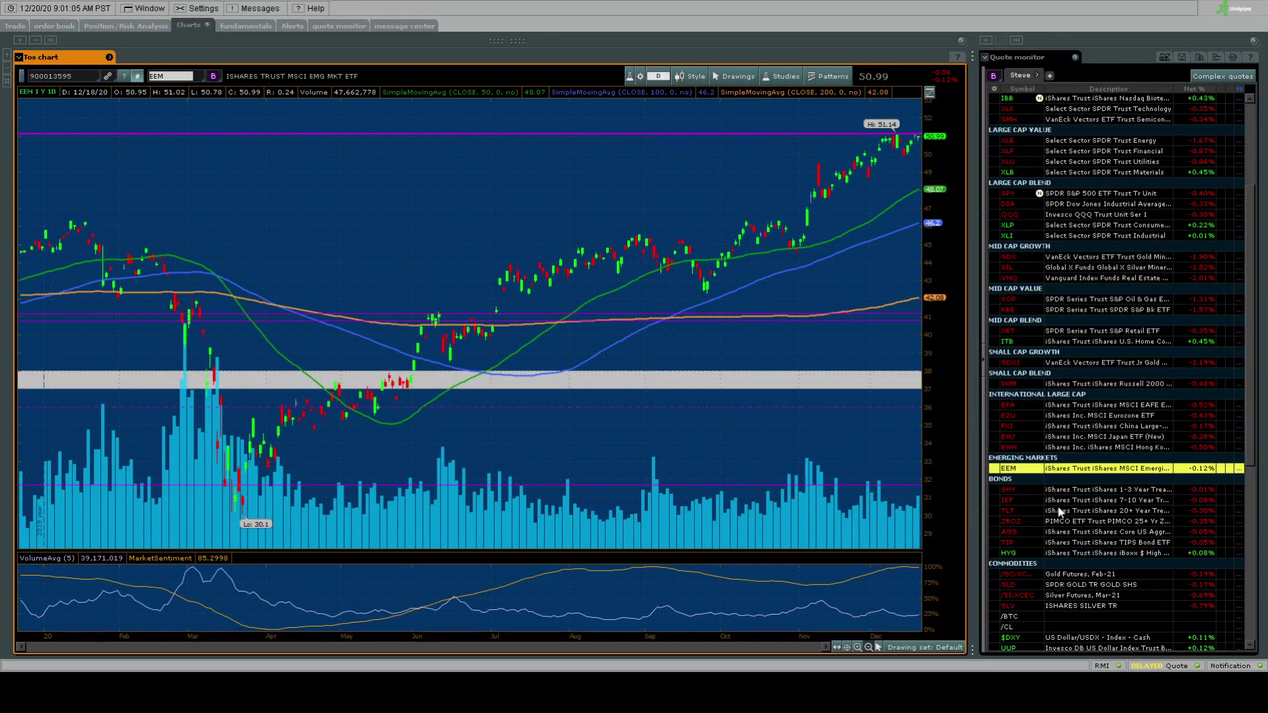
click(1065, 512)
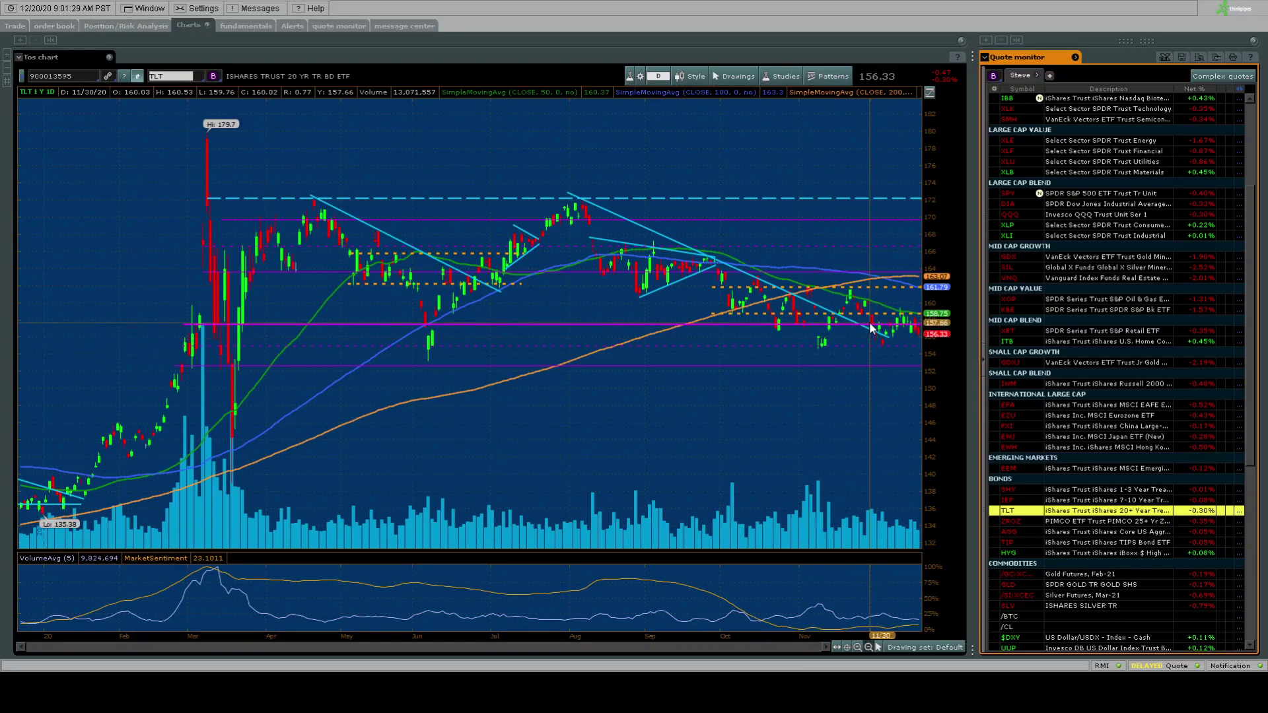
Shorten the TLT chart to six months of daily candles, and advance past the Long-Term Treasury Bonds slide.
click(663, 86)
scroll(692, 195, up, 3)
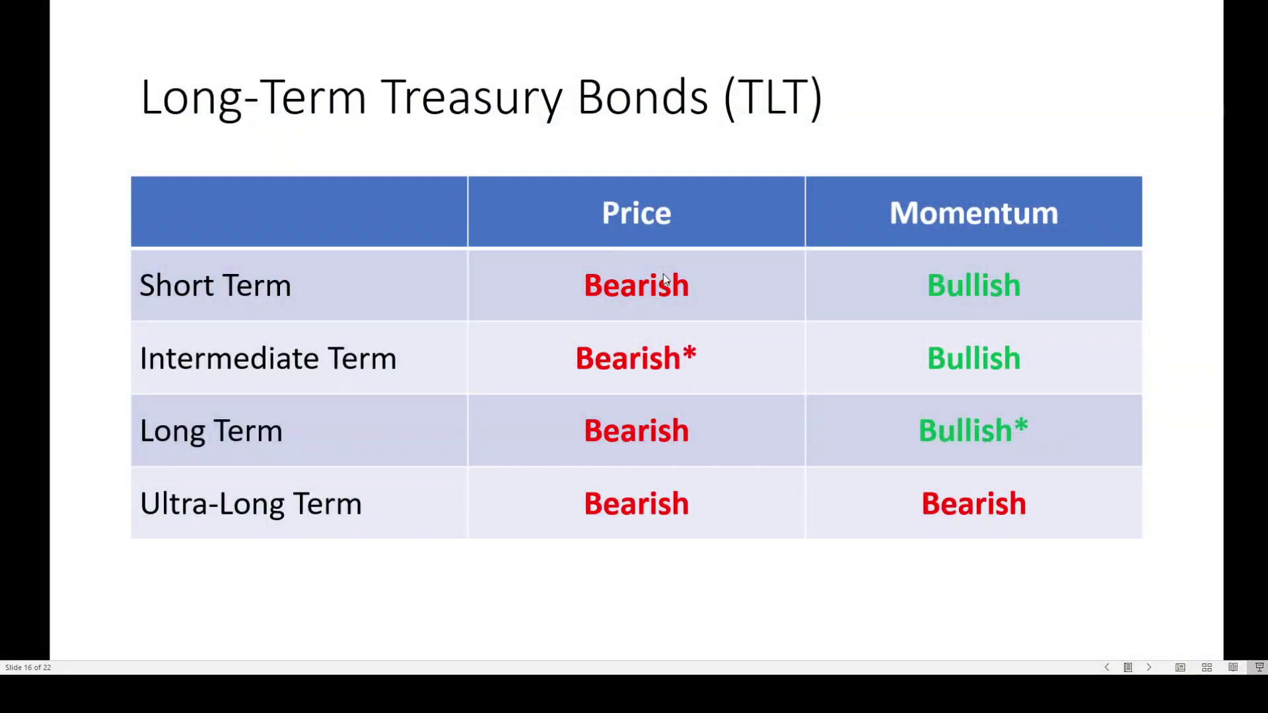
key(Right)
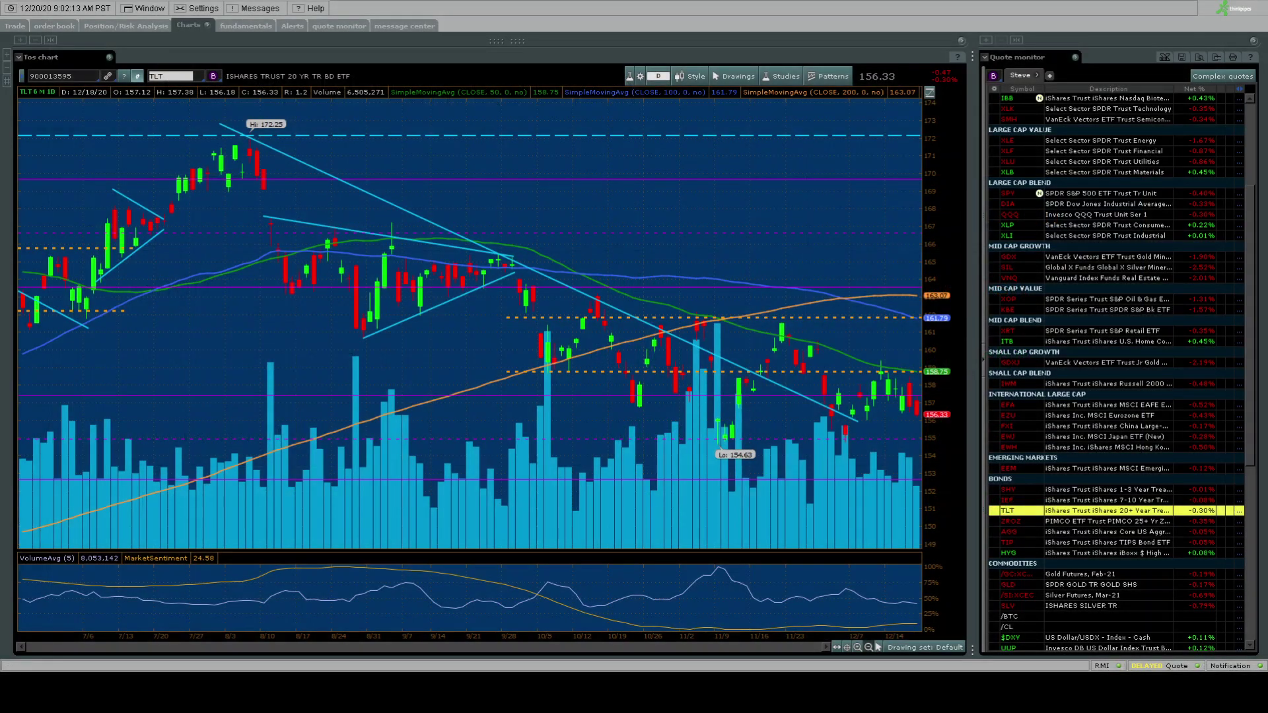
Load the HYG chart from the Bonds group, and check two years daily and full weekly history before settling on one year daily.
click(1083, 551)
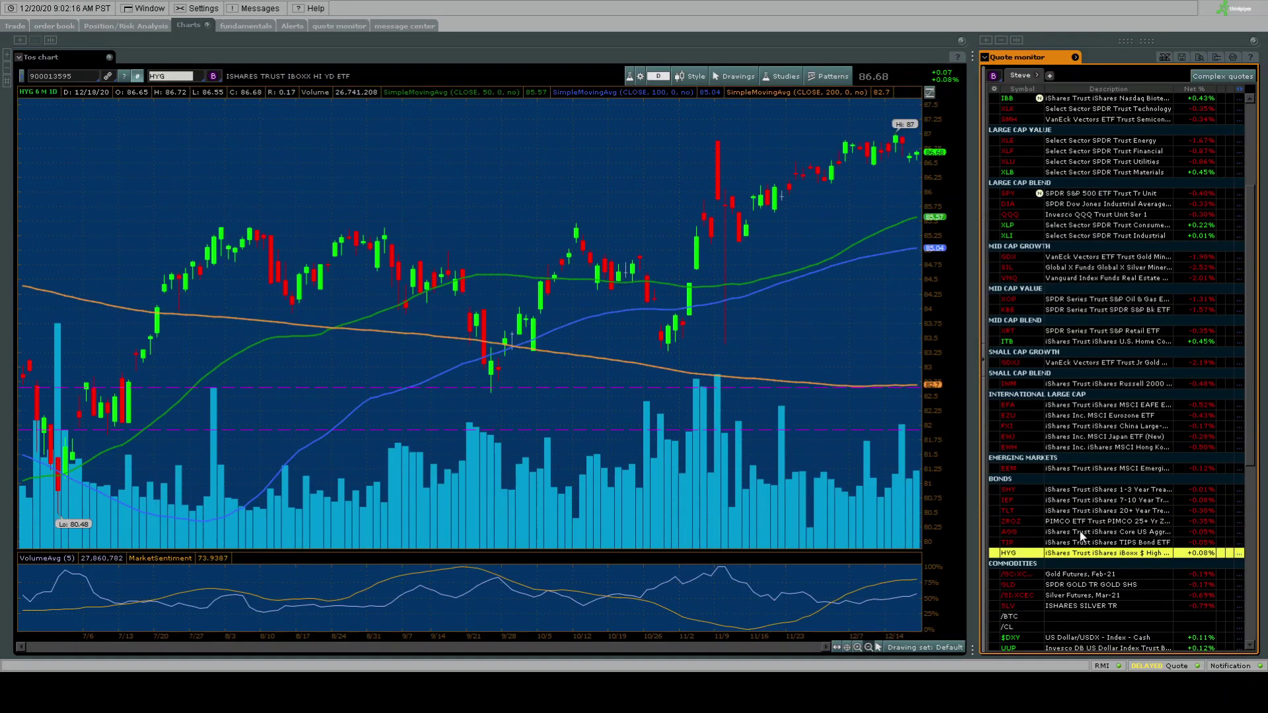
click(653, 78)
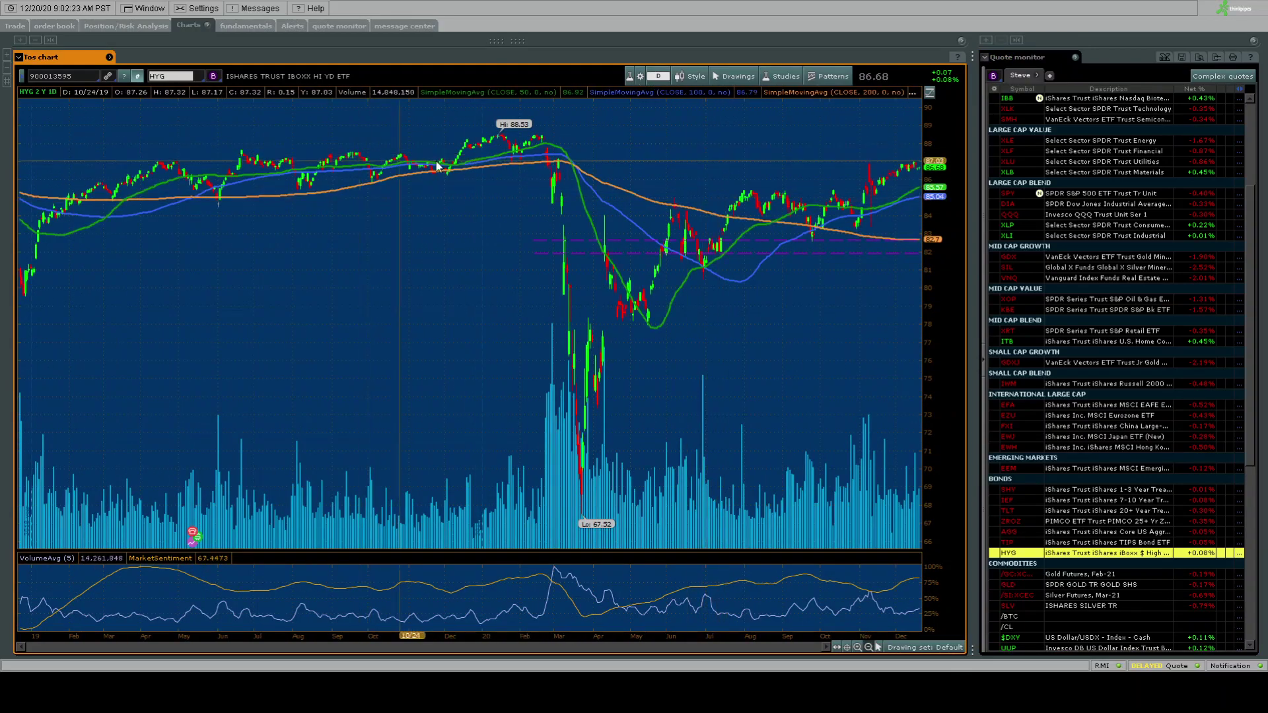
click(691, 245)
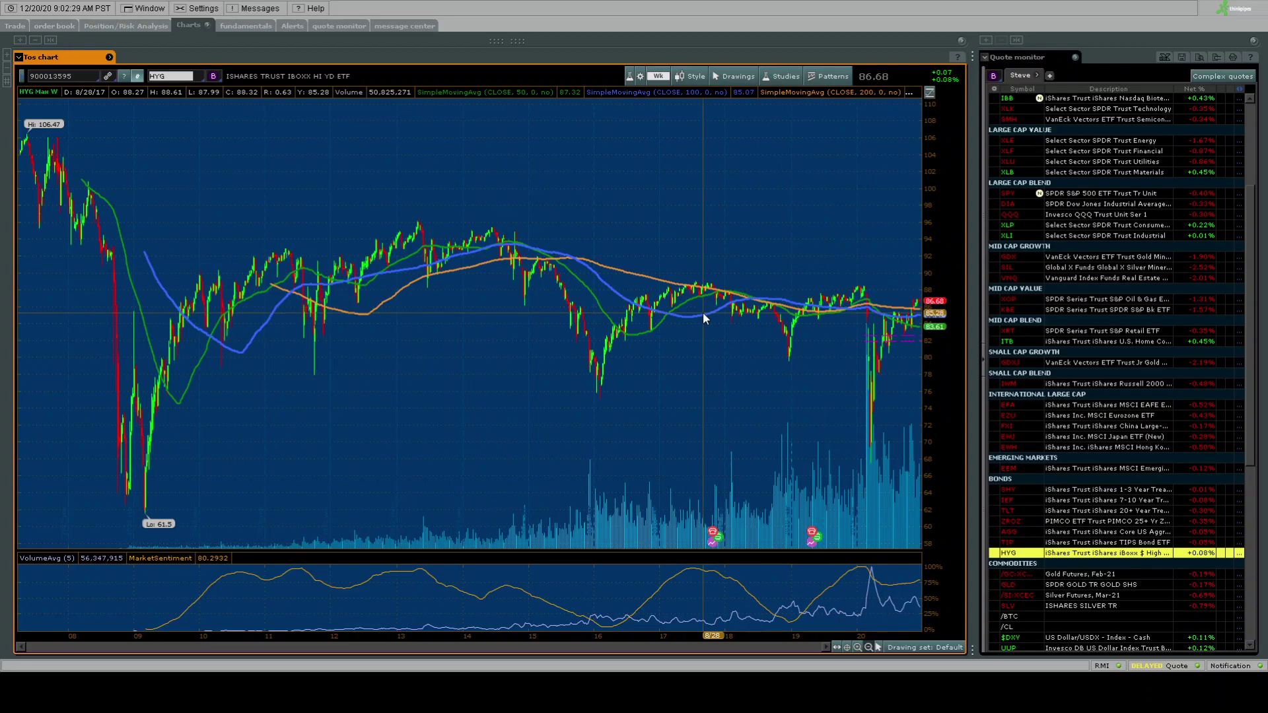
click(694, 207)
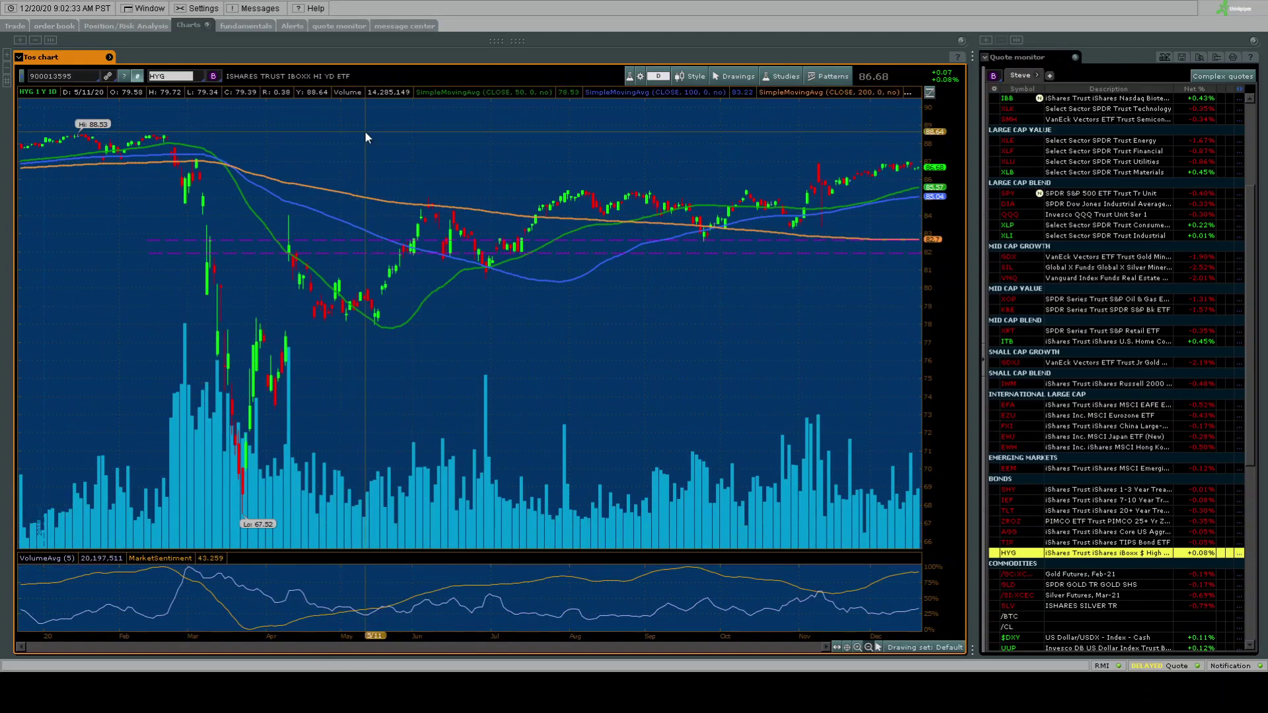
Look up HYG's dividend yield in its trading quote details, and return to the chart.
click(16, 25)
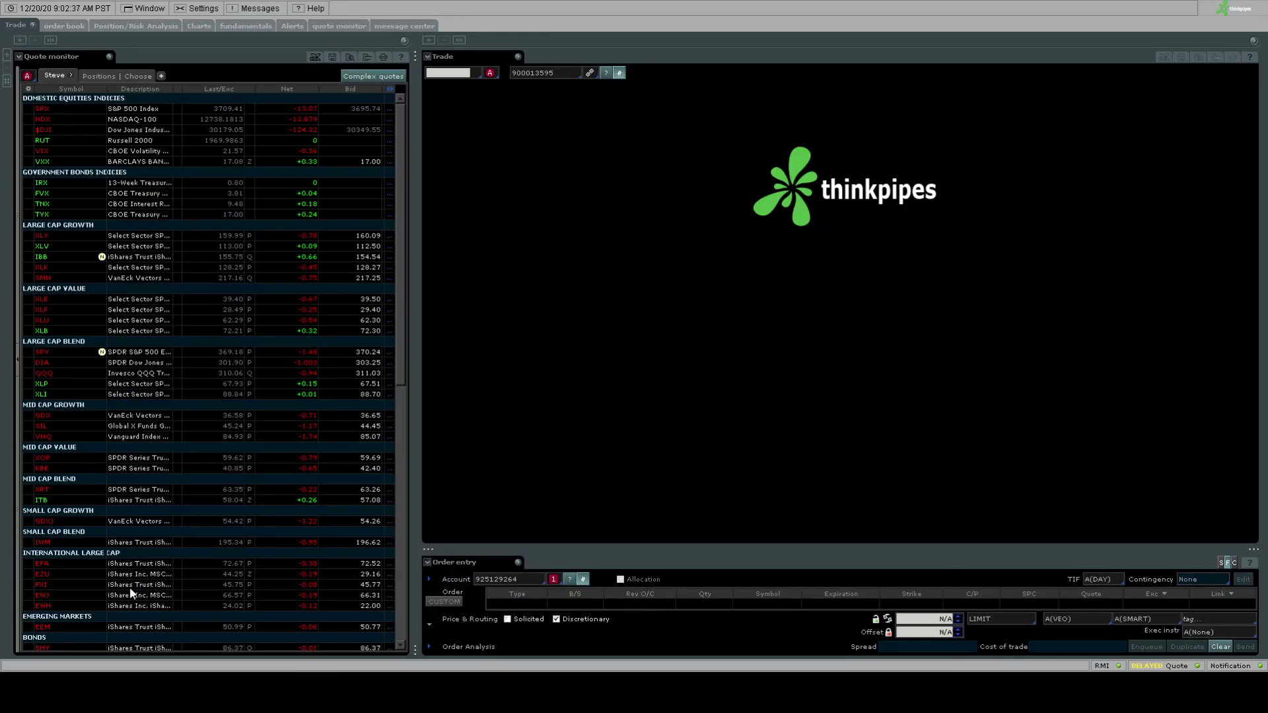
scroll(136, 563, down, 4)
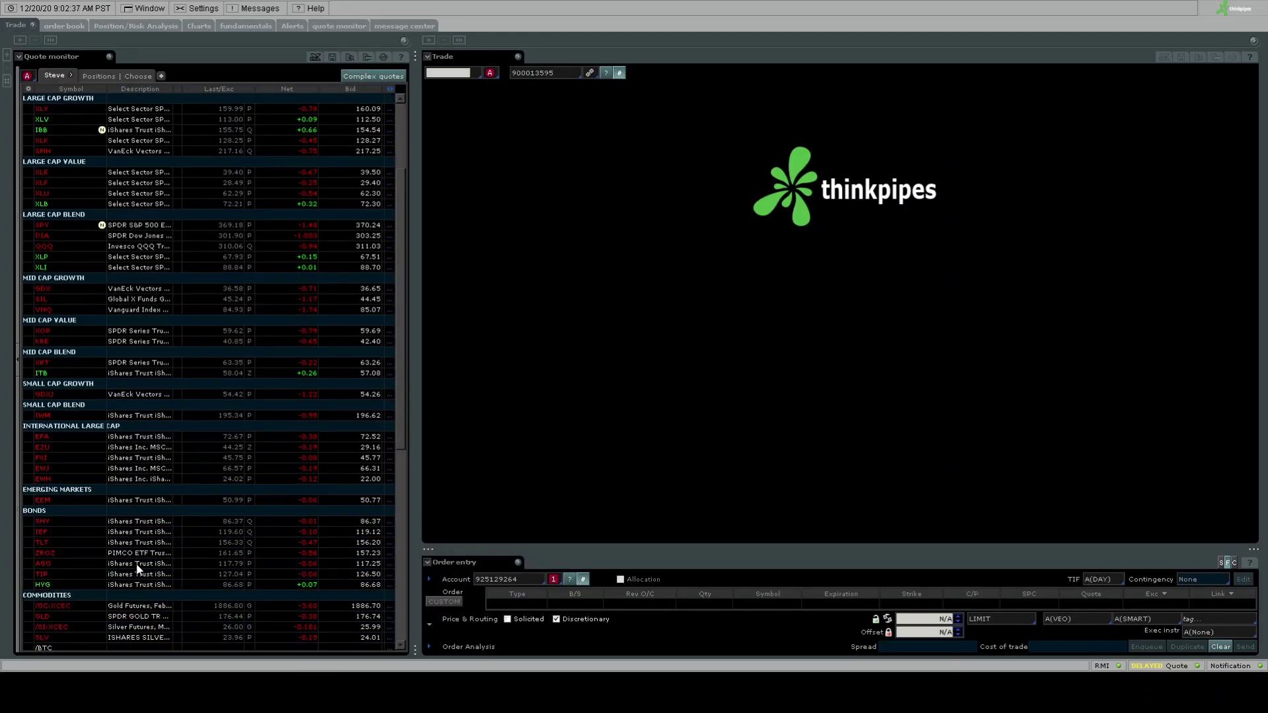
click(67, 583)
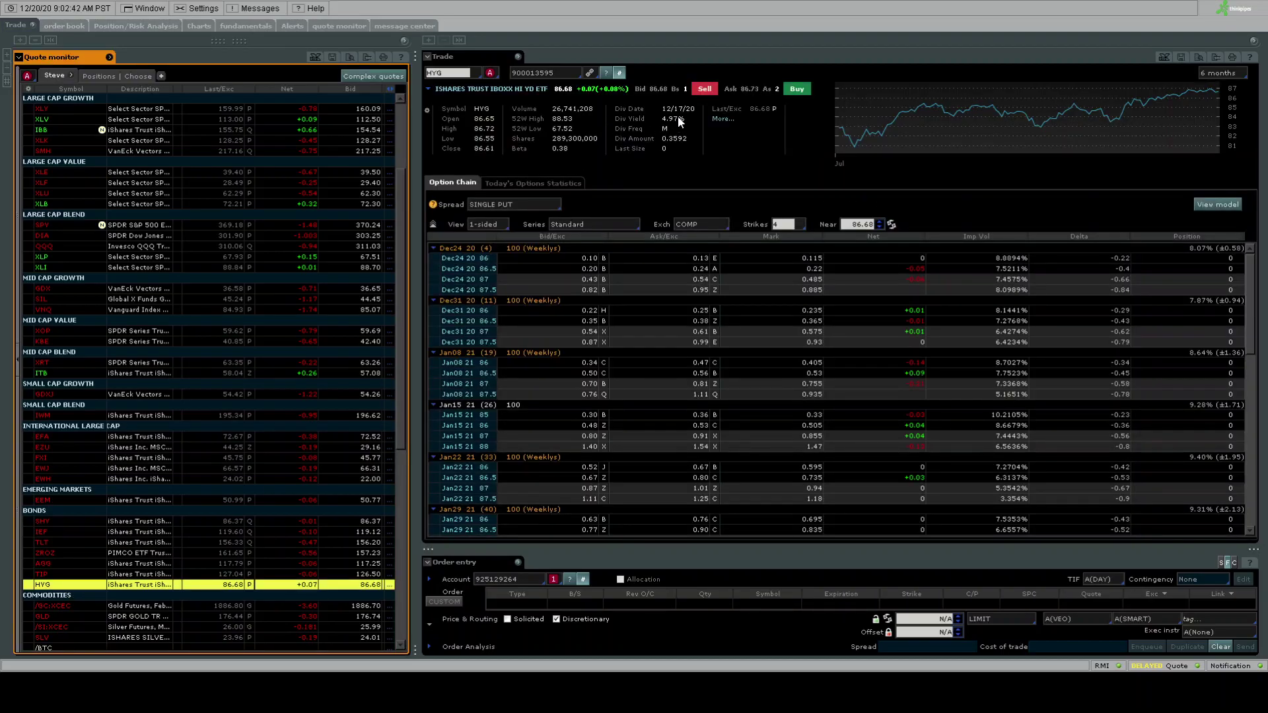
click(198, 26)
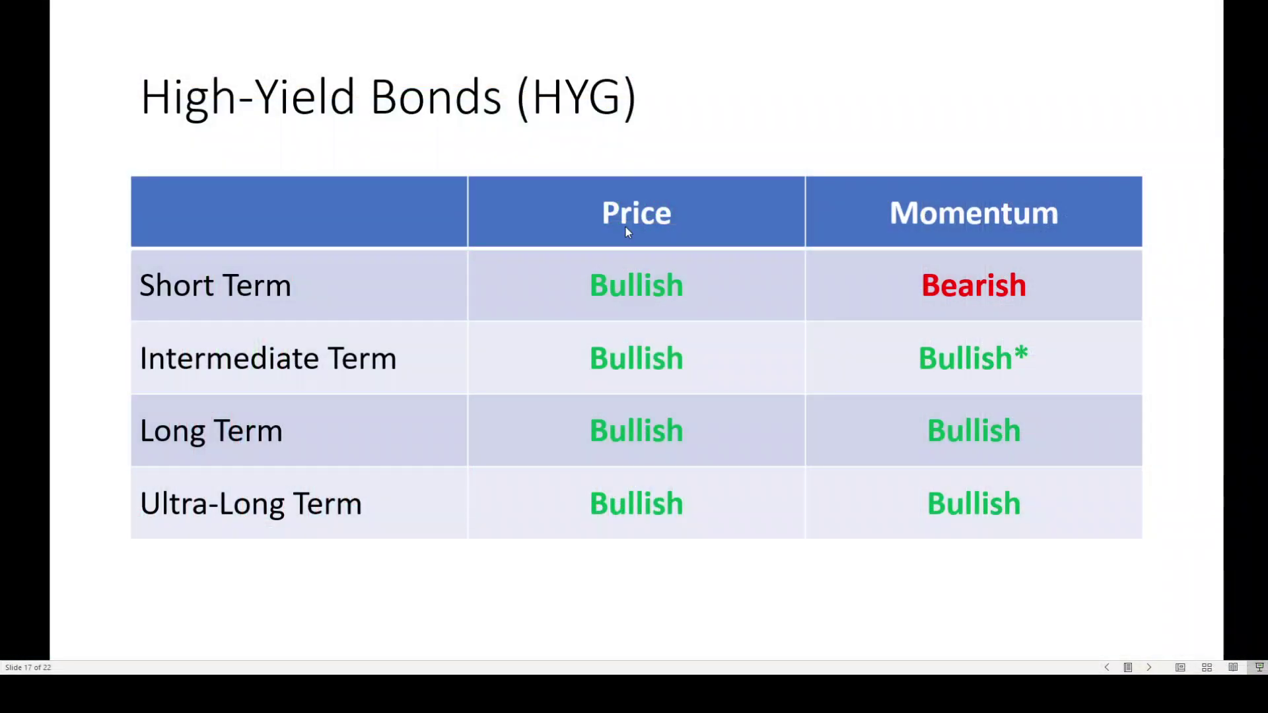
Advance past the High-Yield Bonds slide, load the gold futures (/GC) chart from the Commodities group, and advance past the Gold Futures slide.
click(625, 229)
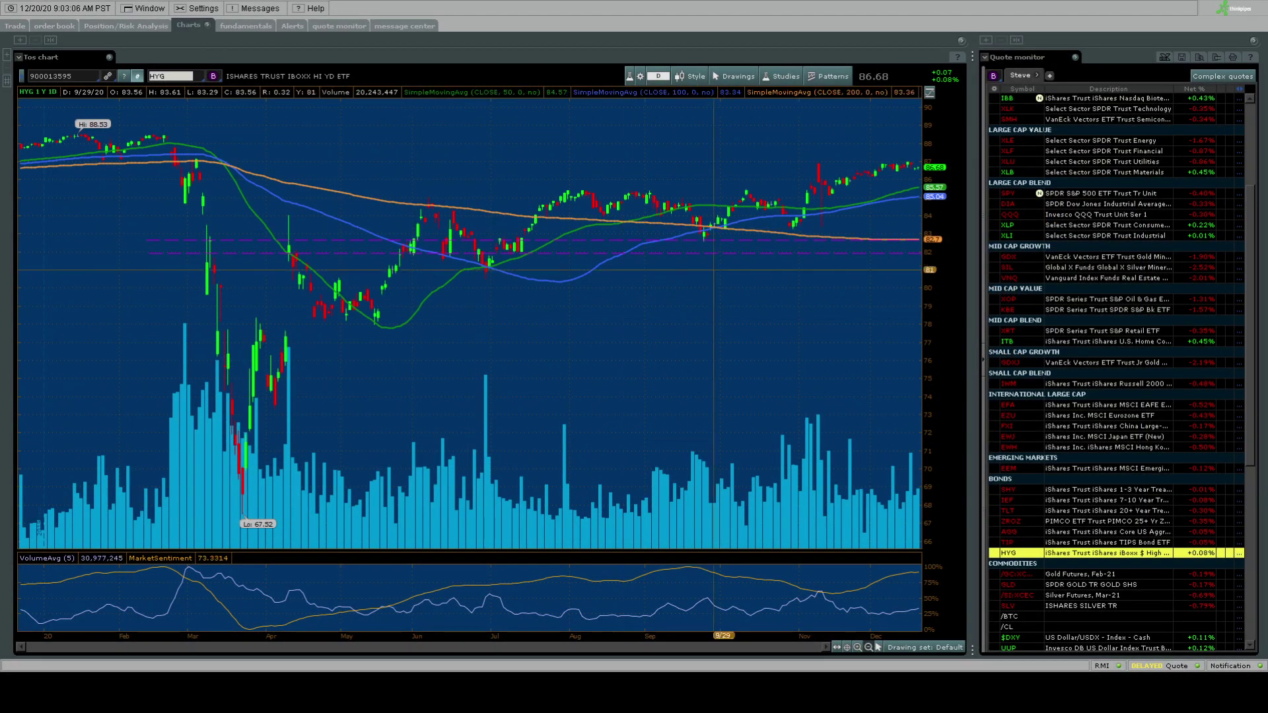
click(1060, 449)
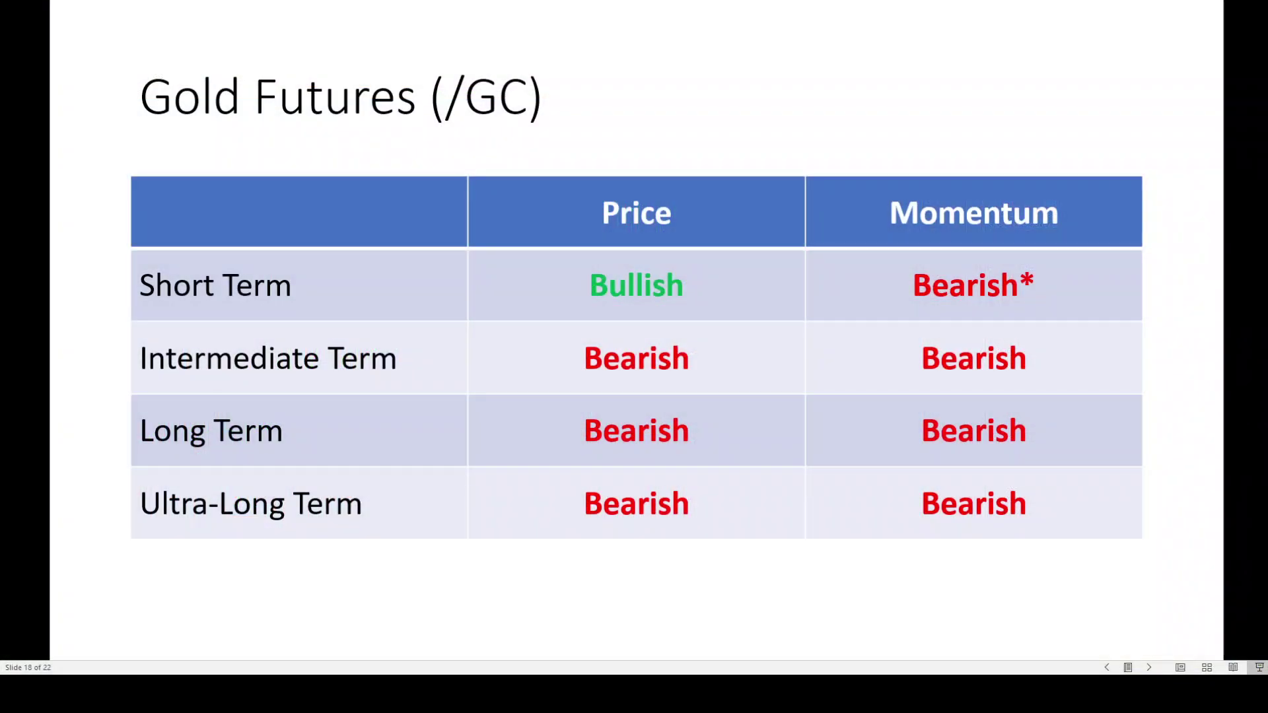
click(645, 236)
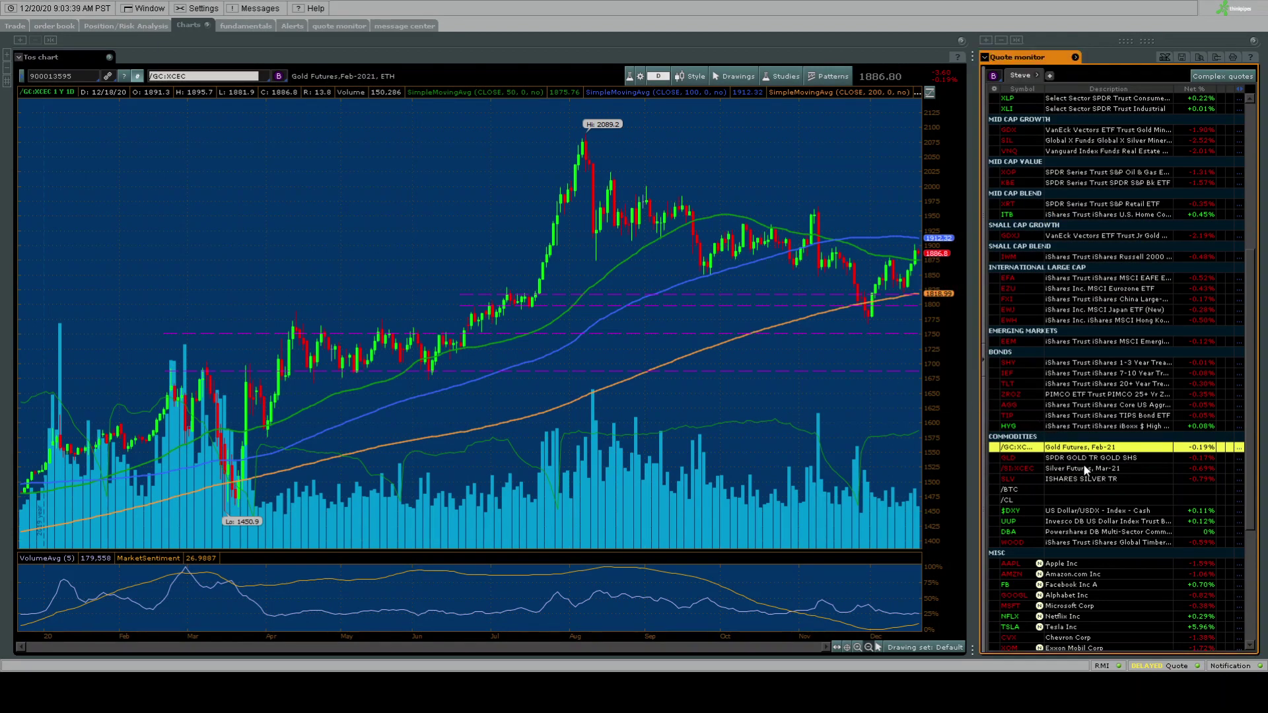
Load the silver futures (/SI) chart from the Commodities group, and advance the slide show past the Silver Futures slide.
click(1070, 469)
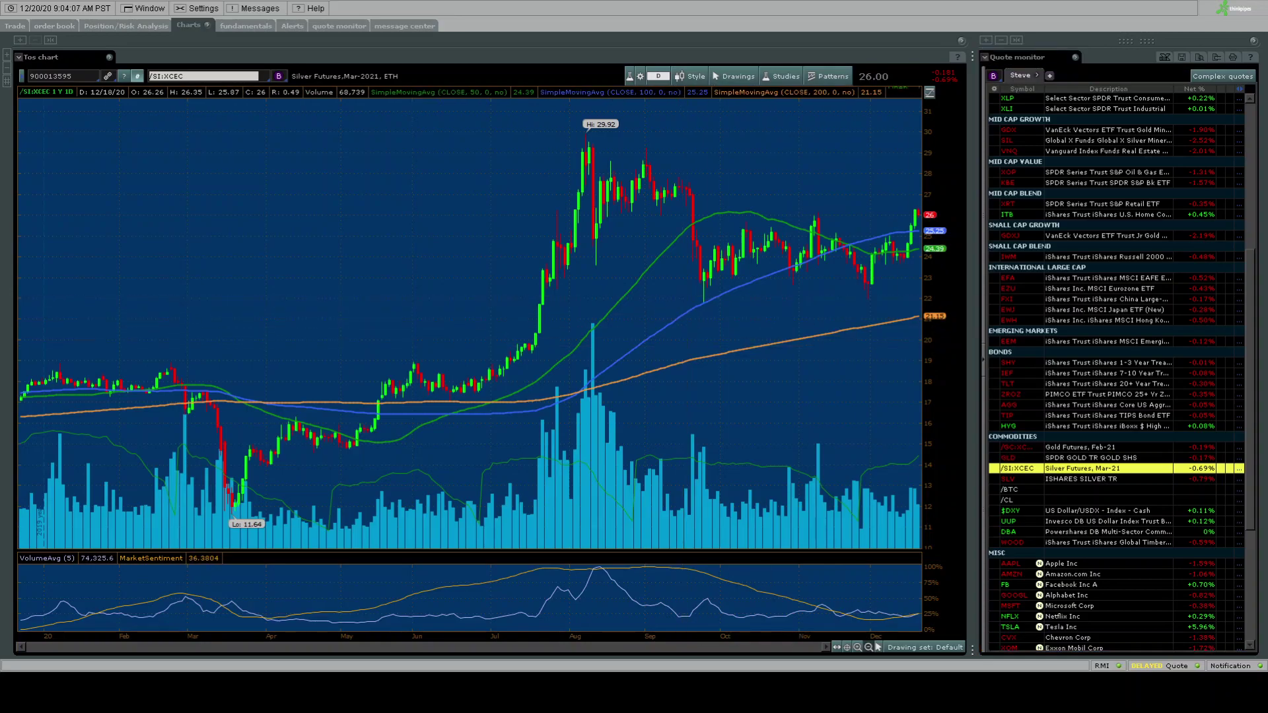
key(alt+Tab)
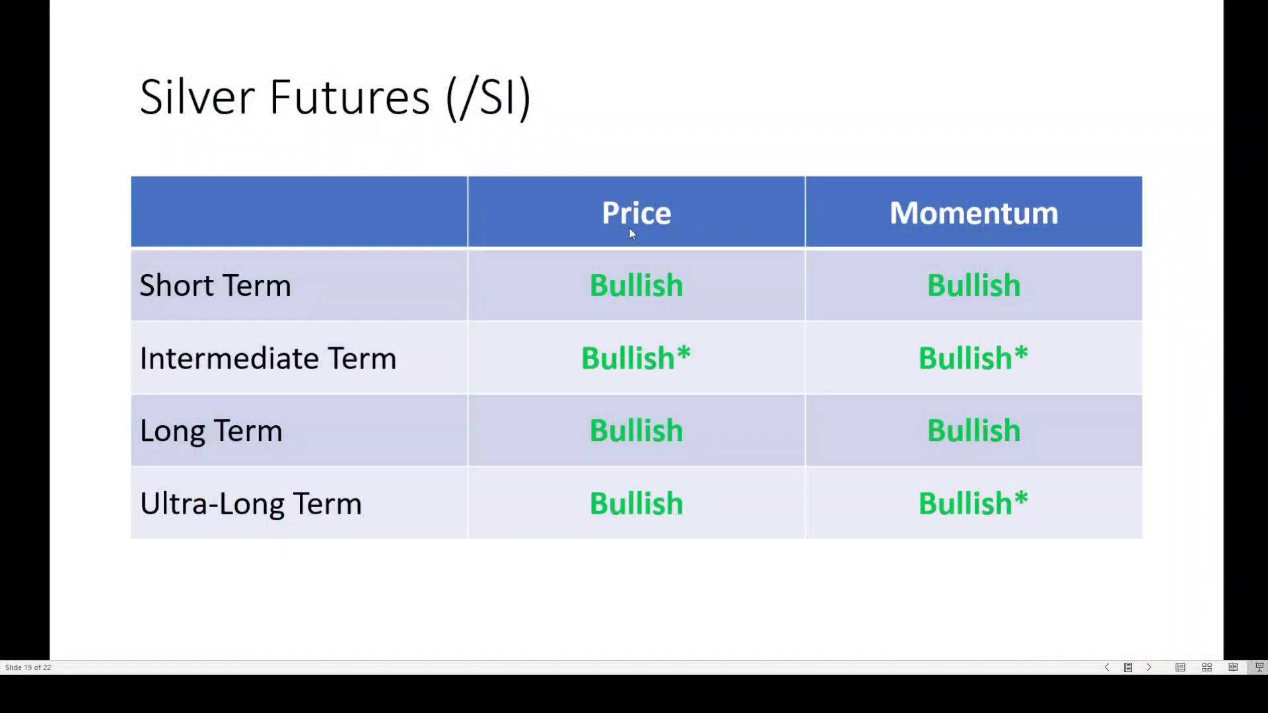
key(Right)
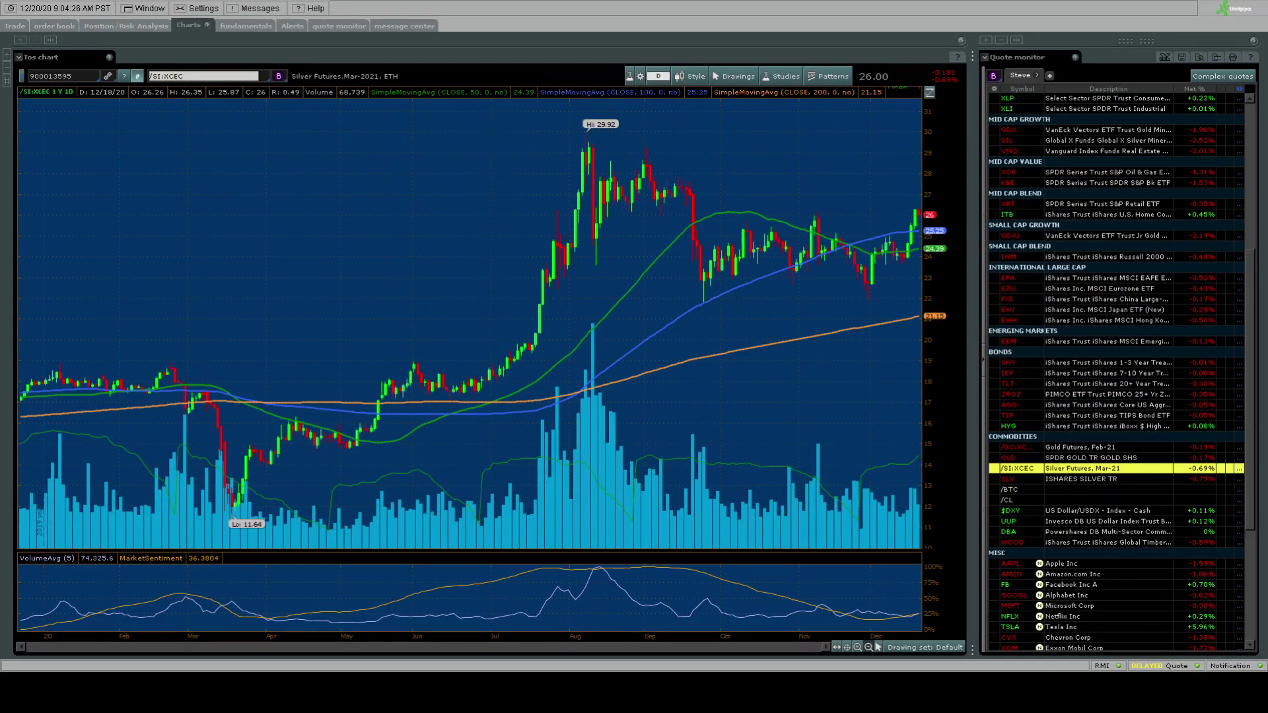
Load the US Dollar index ($DXY) chart from the Commodities group of the watchlist.
click(1077, 470)
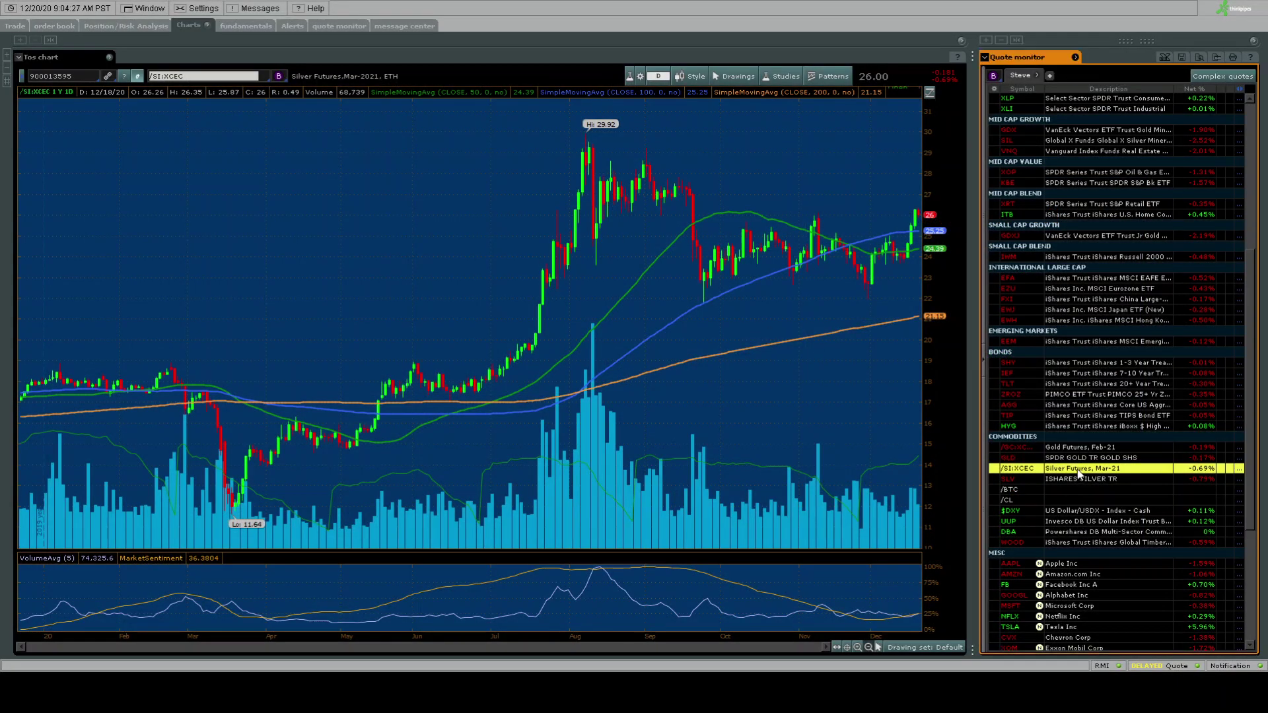
click(1060, 510)
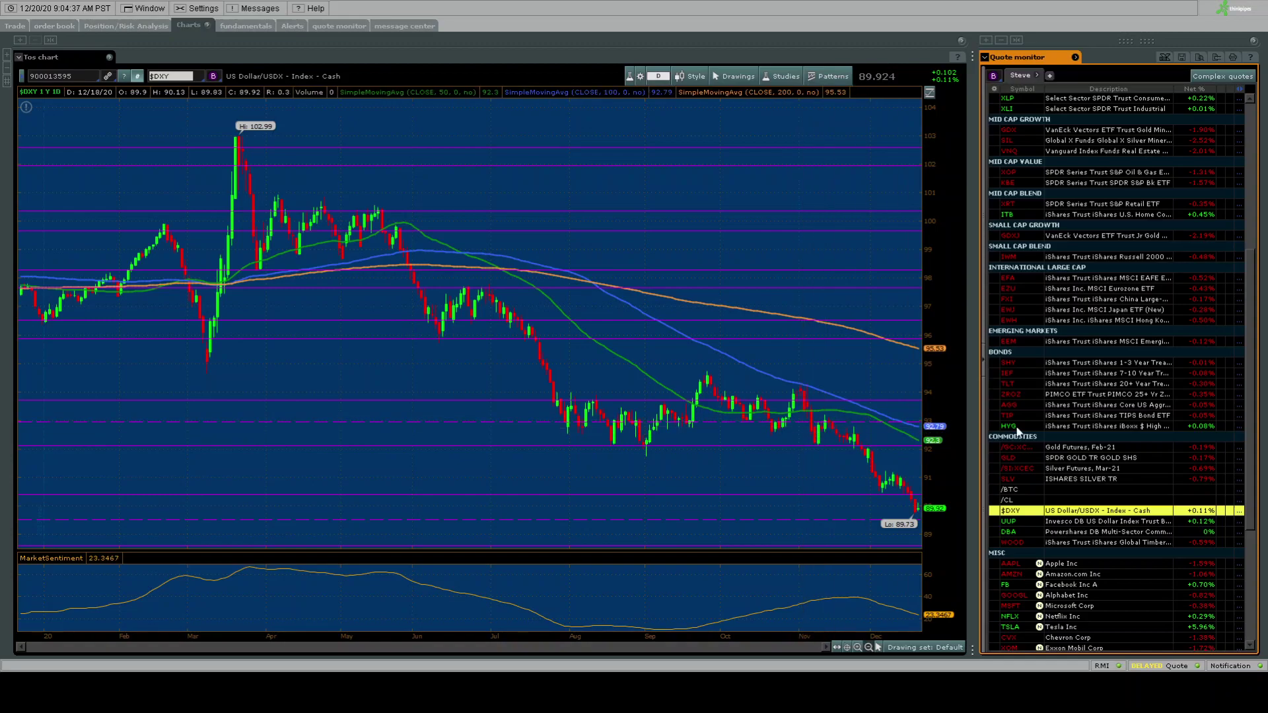
Load the Bitcoin futures (/BTC) chart from the Commodities group, and extend it to 20 years of daily candles.
scroll(1043, 446, down, 3)
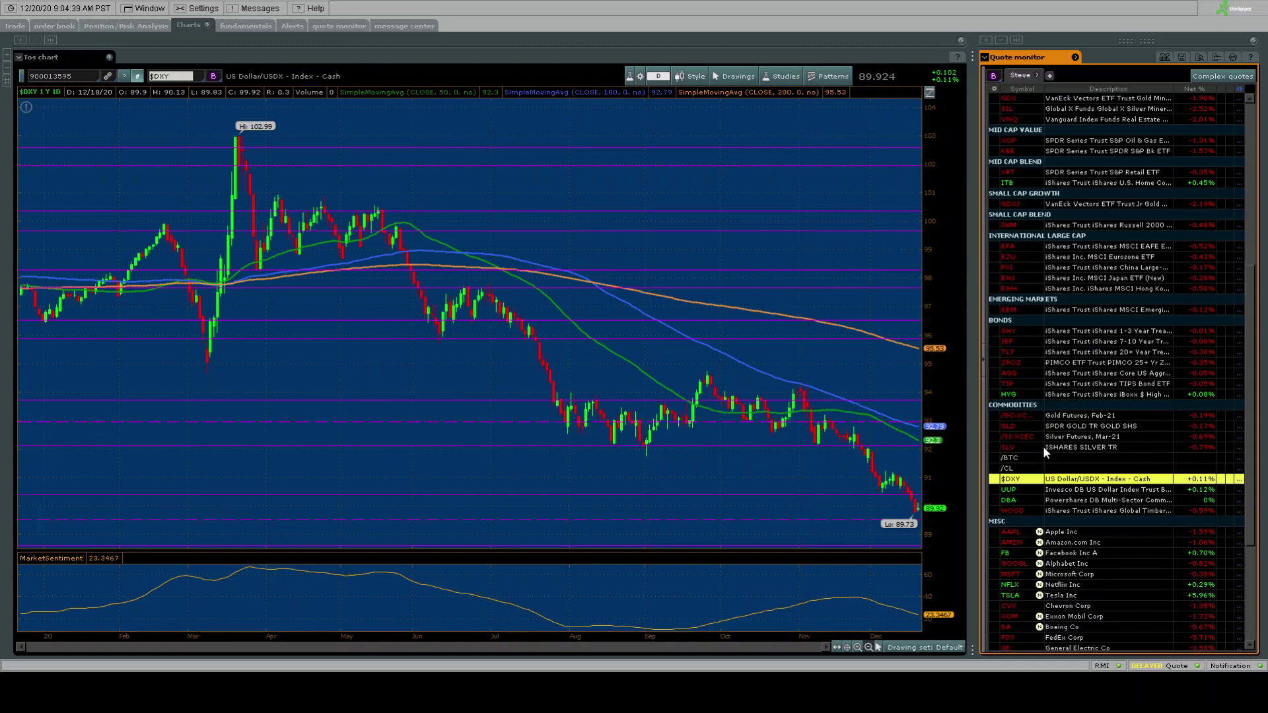
scroll(1044, 453, down, 2)
scroll(1044, 453, up, 2)
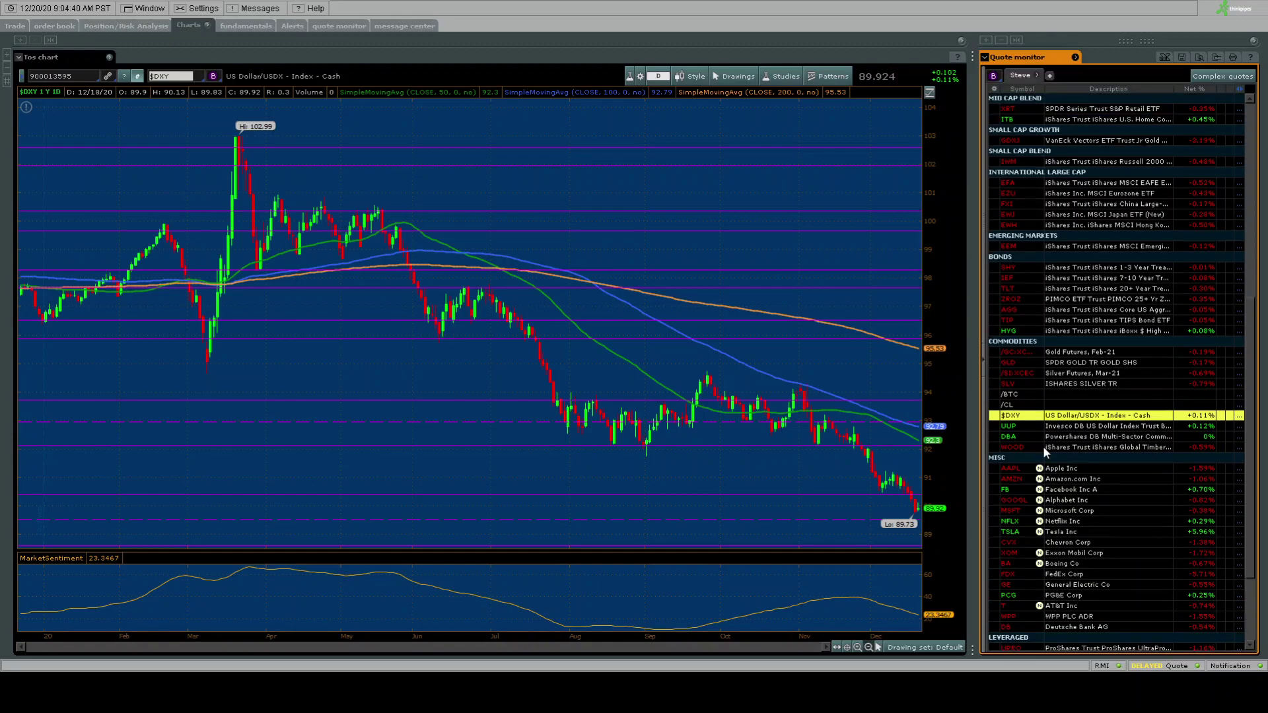
click(1055, 396)
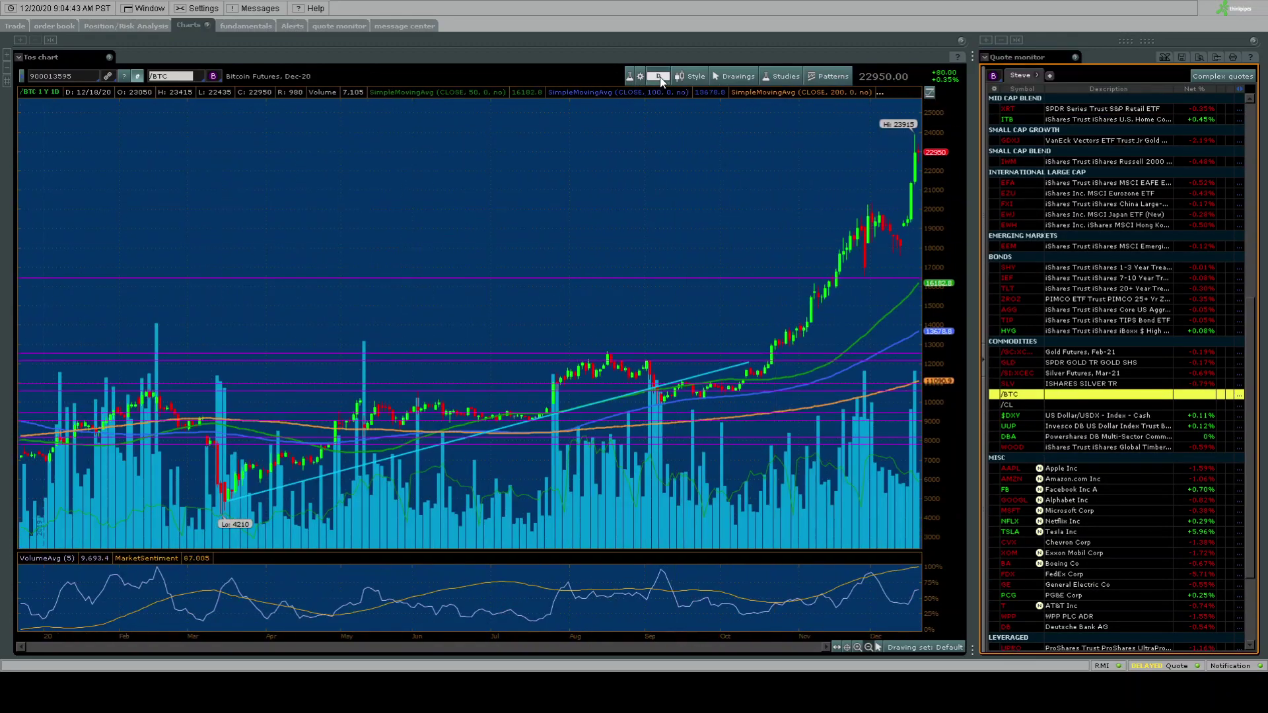
click(660, 81)
scroll(709, 217, down, 3)
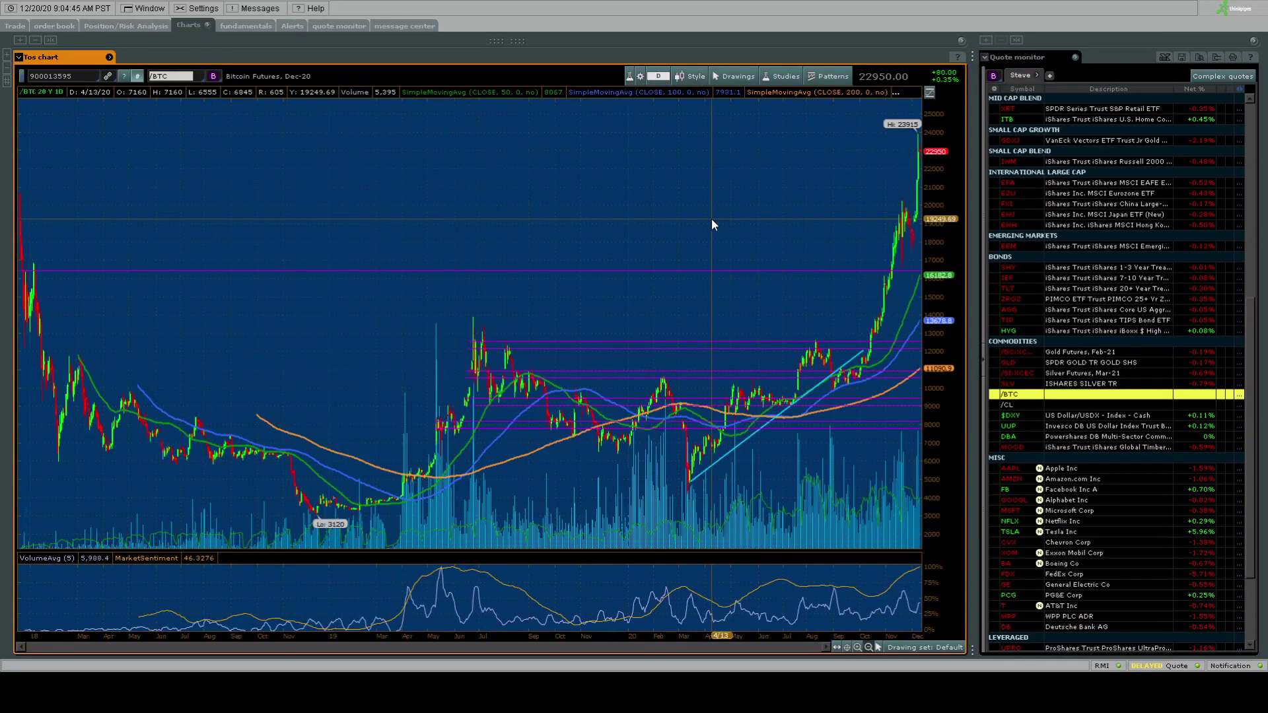